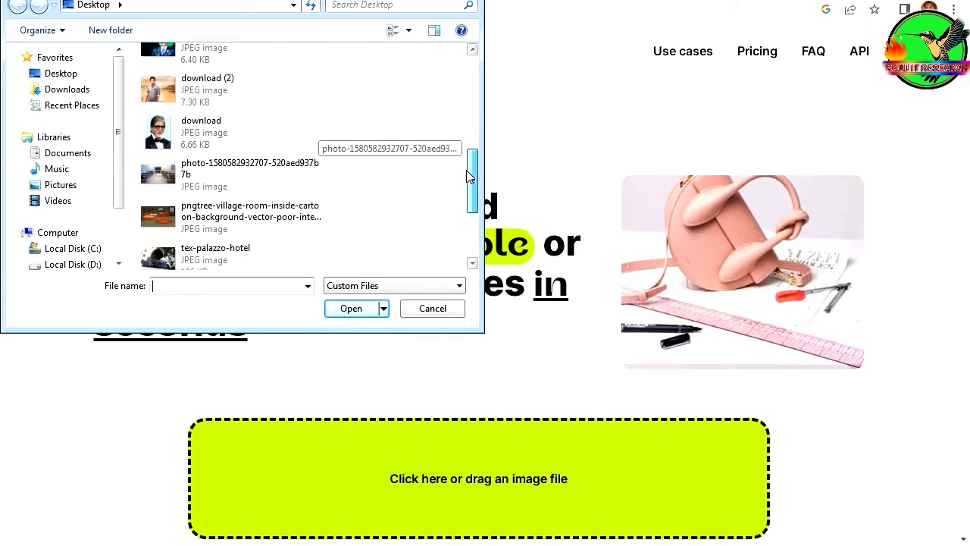
drag(469, 177, 457, 139)
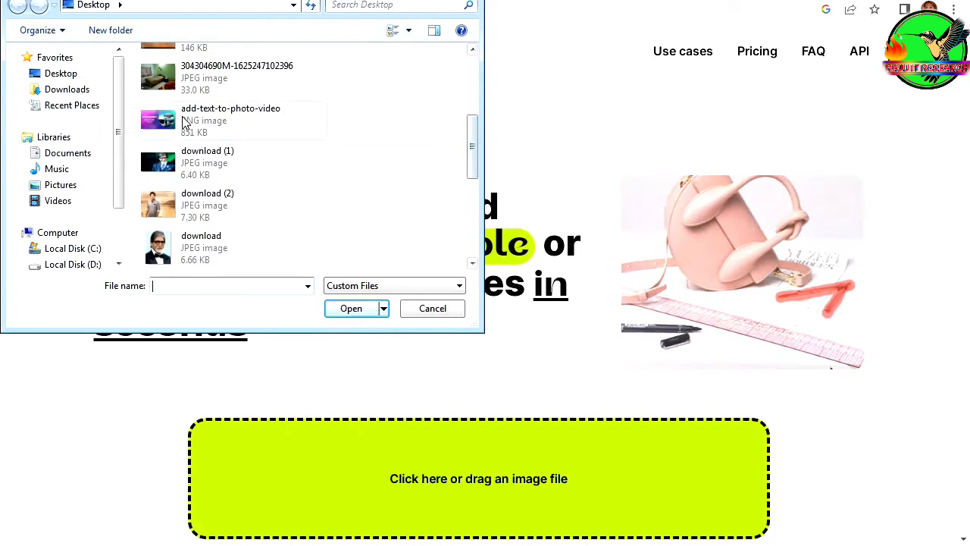
double_click(166, 69)
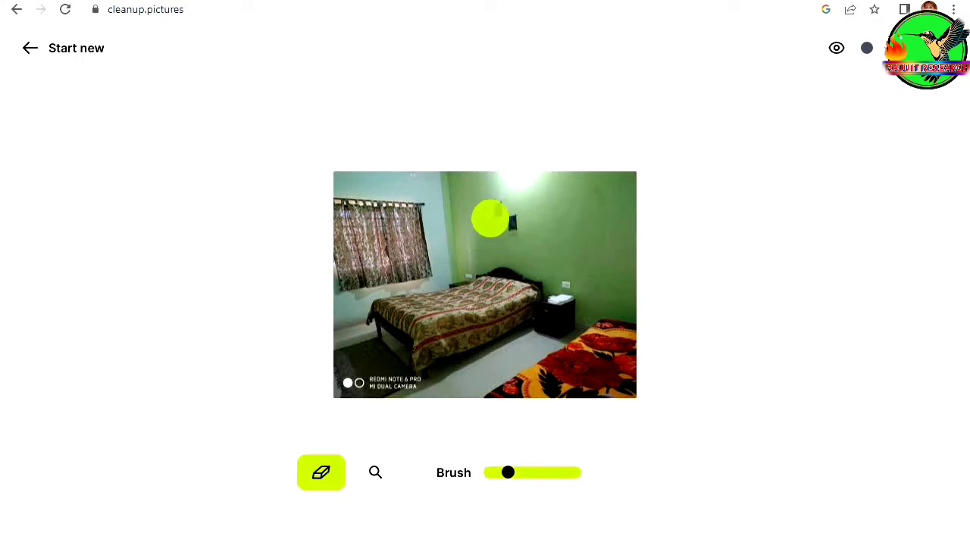
drag(512, 226, 499, 213)
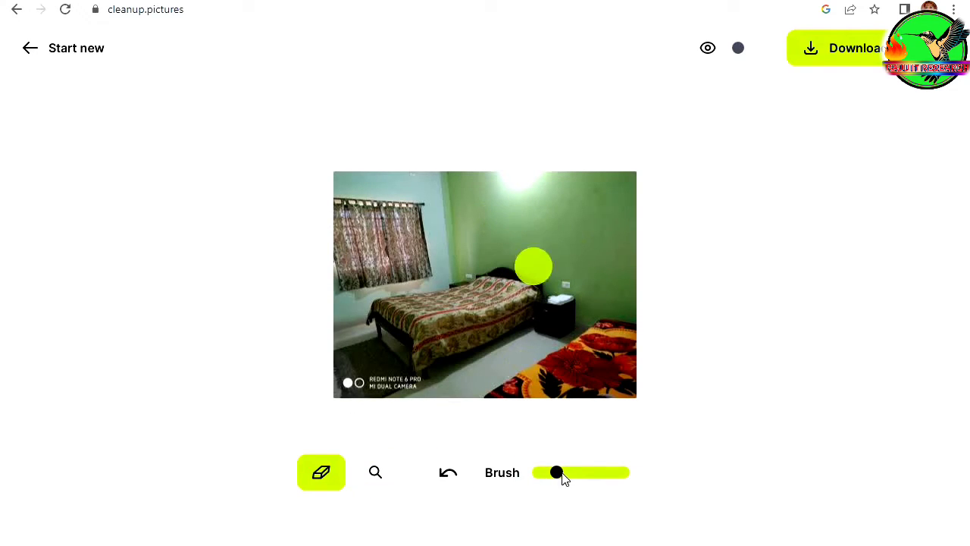
Make the brush slightly smaller and erase the curtained window and the camera watermark from the bedroom photo
drag(556, 474, 551, 475)
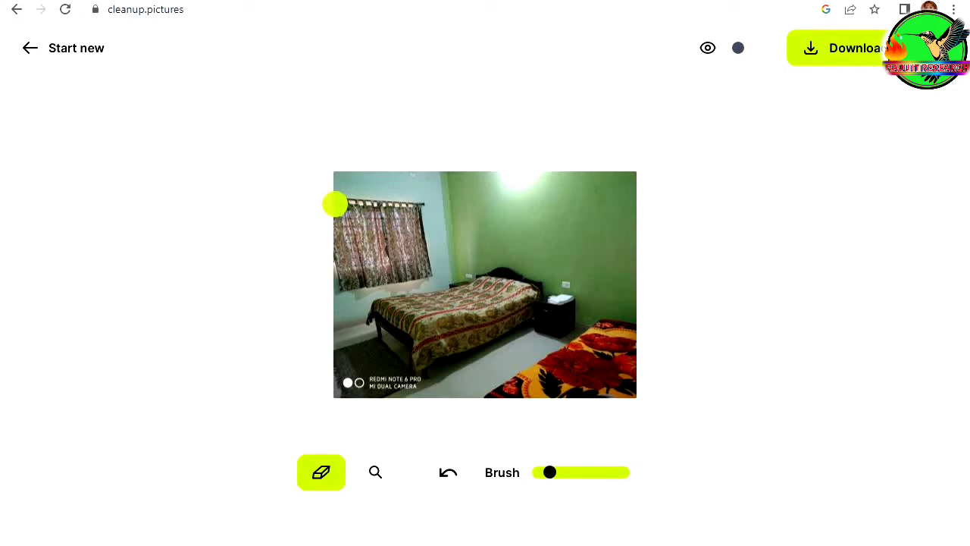
mouse_move(335, 204)
mouse_down()
mouse_move(409, 199)
mouse_move(423, 274)
mouse_move(343, 280)
mouse_move(342, 214)
mouse_move(395, 220)
mouse_move(362, 260)
mouse_move(416, 231)
mouse_move(399, 256)
mouse_move(362, 236)
mouse_up()
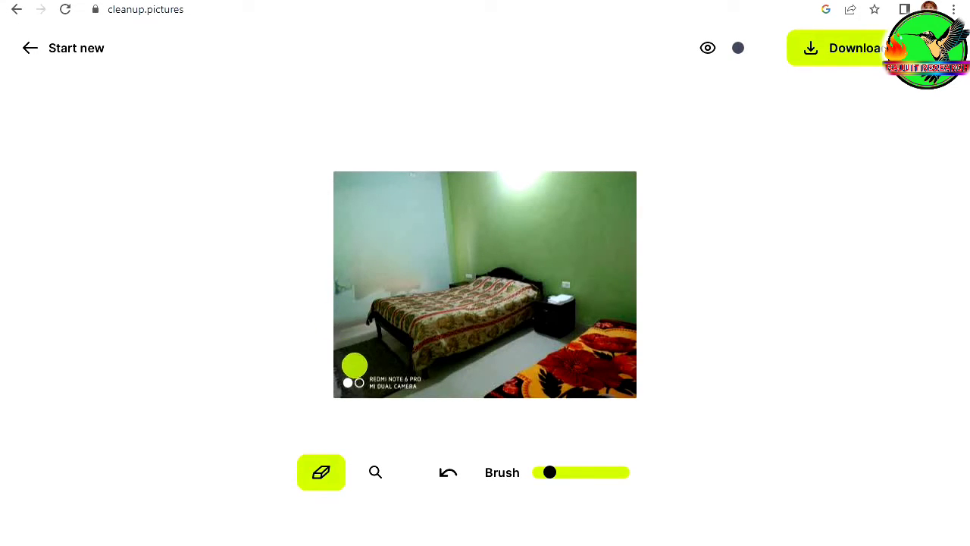
drag(351, 385, 414, 384)
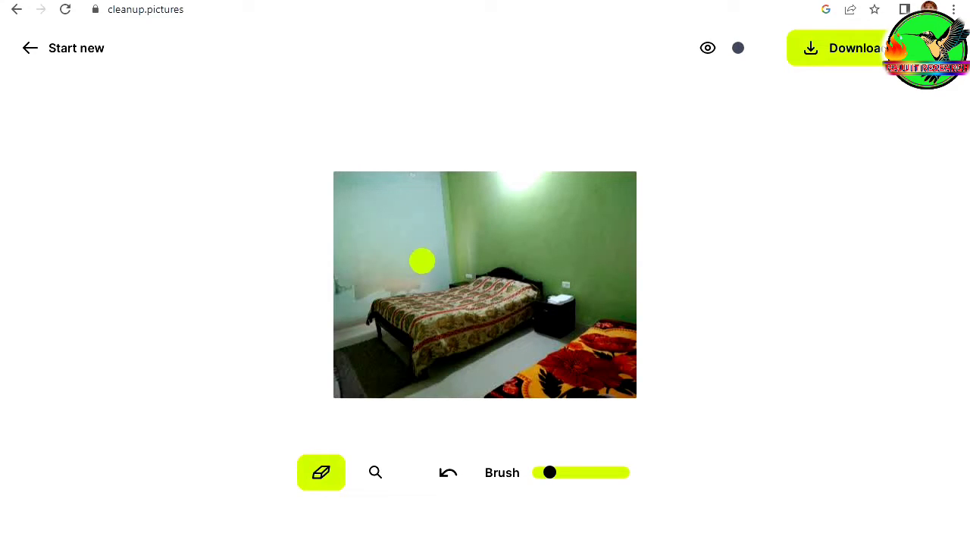
Brush over the wall light, bedside table, wall socket, patterned bed and leftover marks on the blue wall to erase them
drag(508, 184, 538, 180)
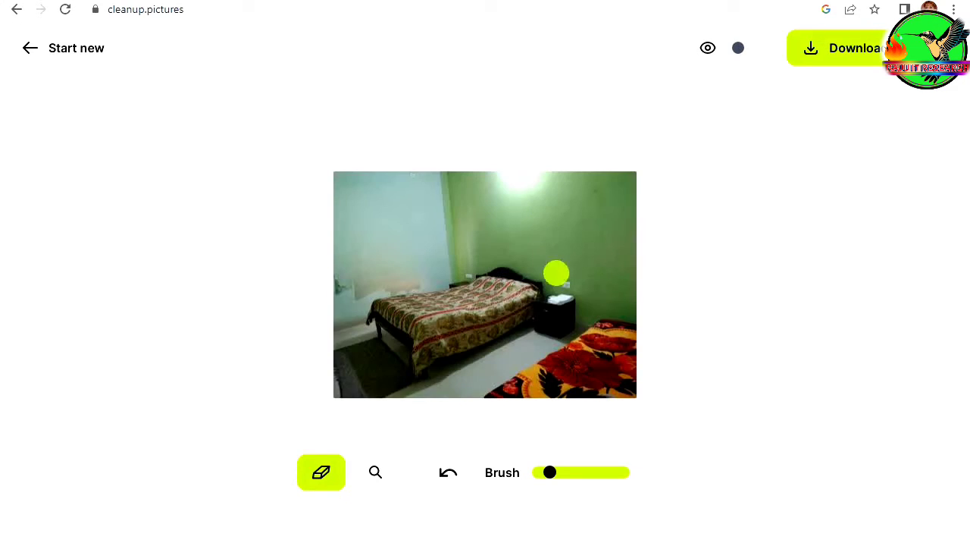
mouse_move(545, 319)
mouse_down()
mouse_move(567, 292)
mouse_move(565, 321)
mouse_move(543, 330)
mouse_up()
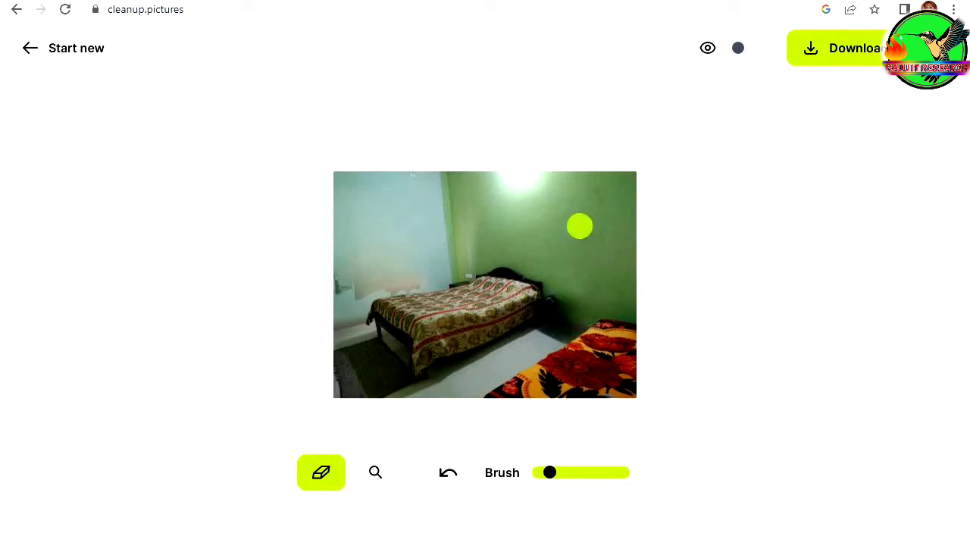
mouse_move(383, 310)
mouse_down()
mouse_move(496, 281)
mouse_move(534, 291)
mouse_move(532, 306)
mouse_move(415, 363)
mouse_move(382, 320)
mouse_move(377, 339)
mouse_move(428, 360)
mouse_move(412, 332)
mouse_move(516, 313)
mouse_move(442, 333)
mouse_move(498, 299)
mouse_move(390, 328)
mouse_up()
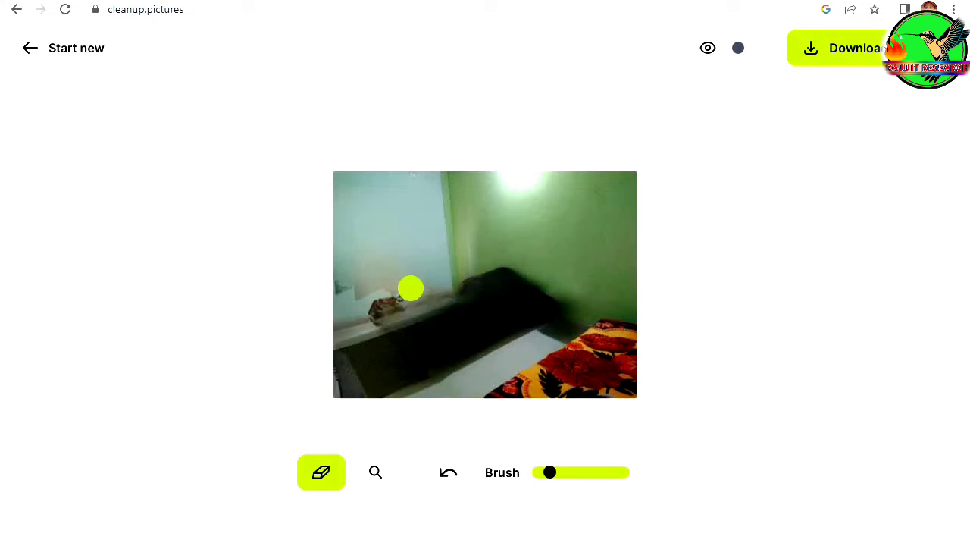
mouse_move(416, 287)
mouse_down()
mouse_move(352, 301)
mouse_move(390, 300)
mouse_move(379, 309)
mouse_move(342, 291)
mouse_up()
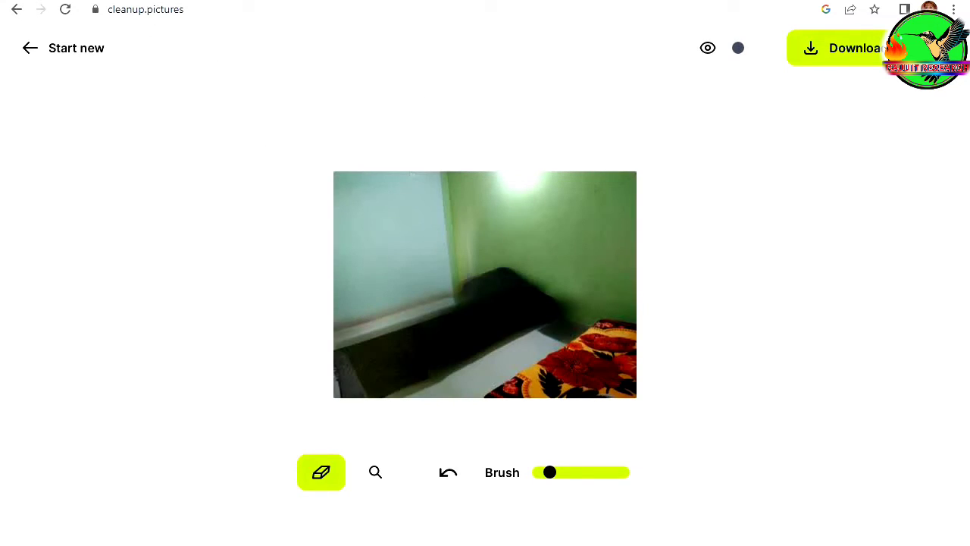
Download the cleaned bedroom photo, view the saved file and close the viewer
click(876, 52)
click(121, 525)
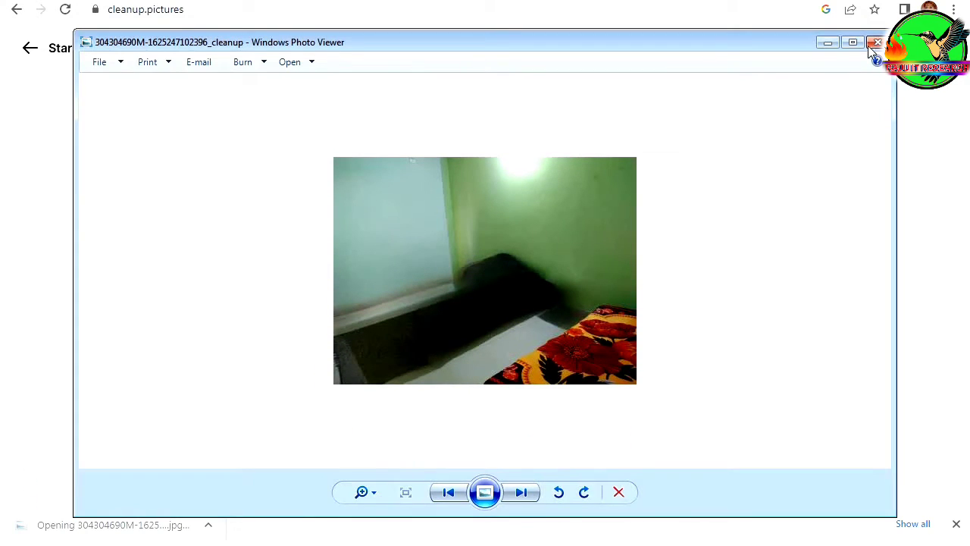
click(875, 43)
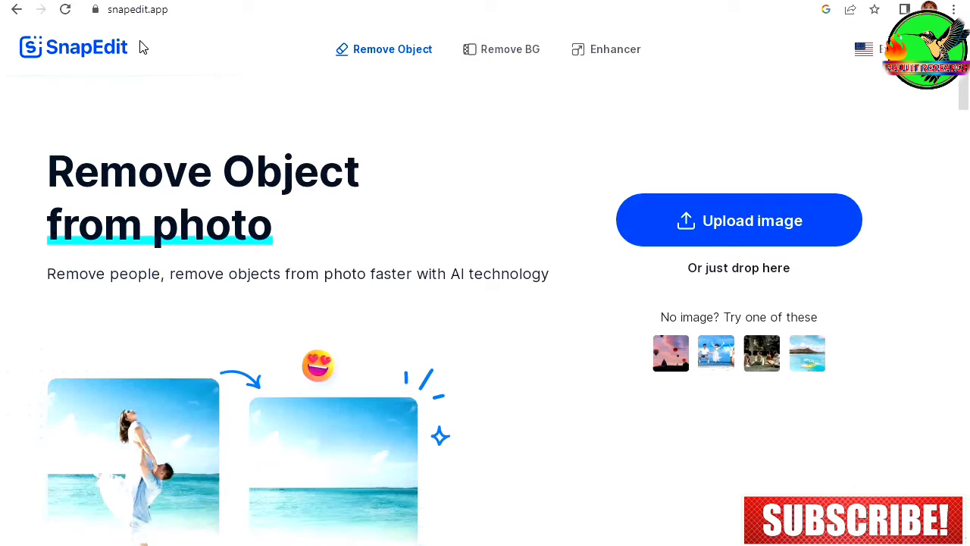
click(180, 10)
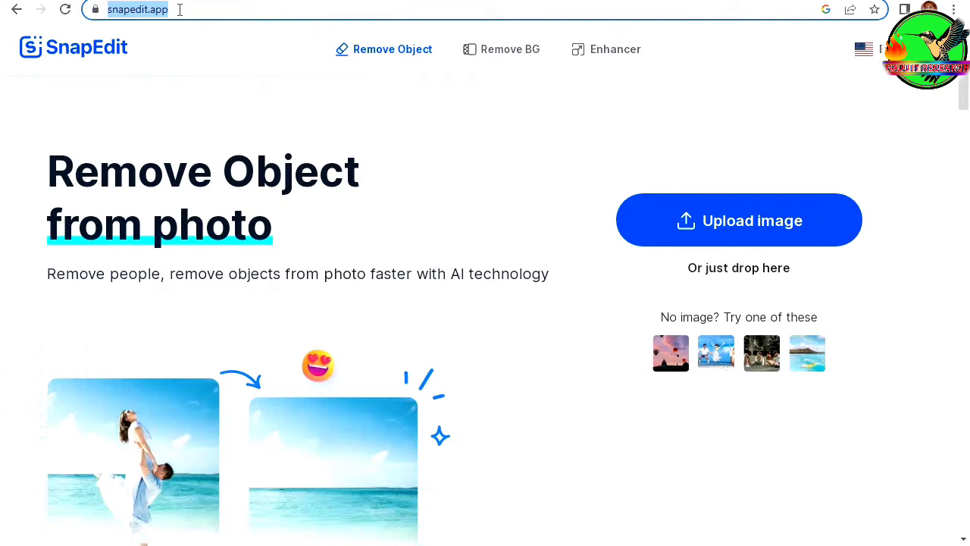
click(483, 151)
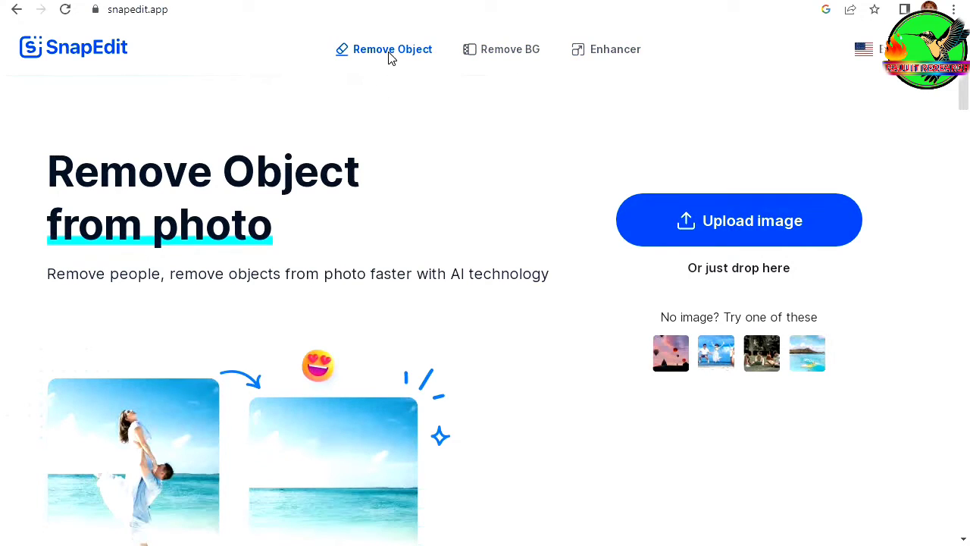
Upload the download (2) image to SnapEdit's object remover and remove the man with the 50px brush
click(707, 226)
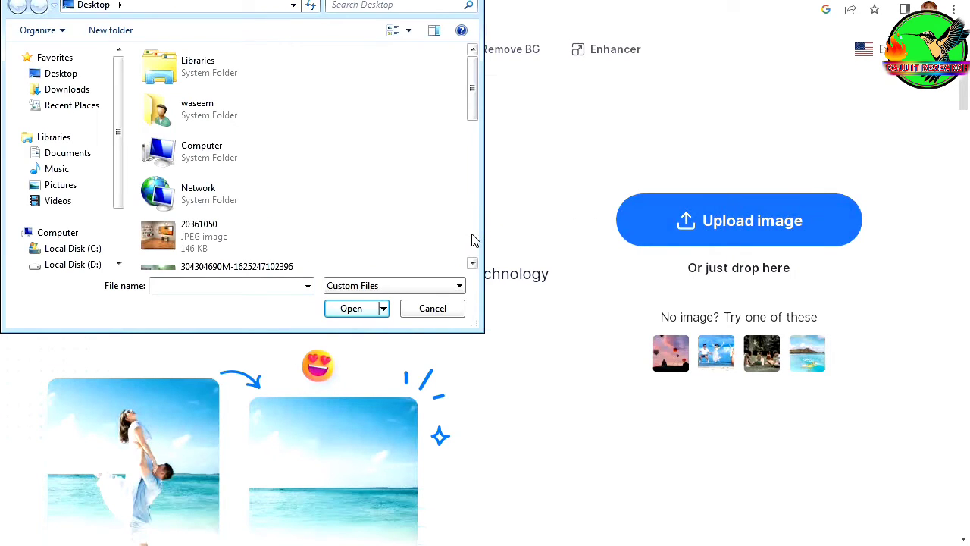
scroll(472, 241, down, 3)
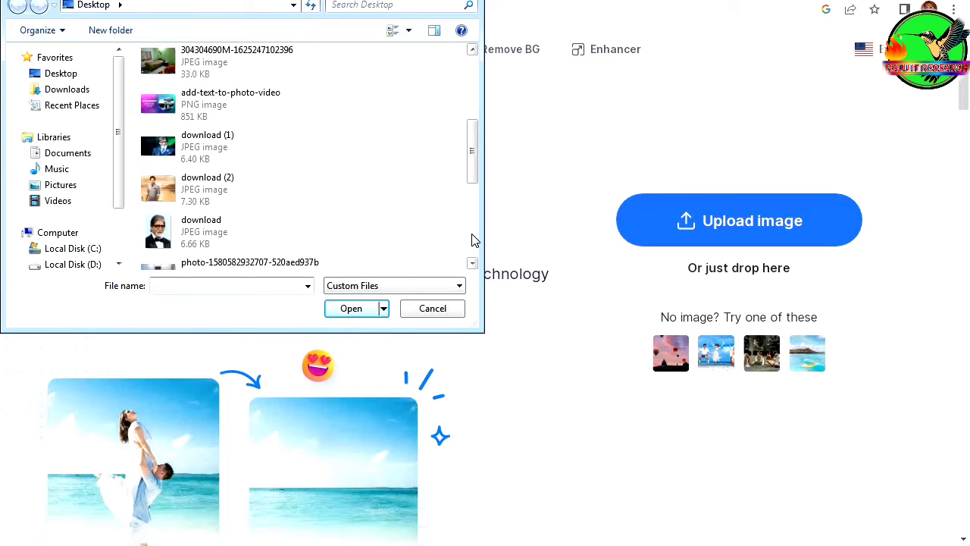
double_click(189, 199)
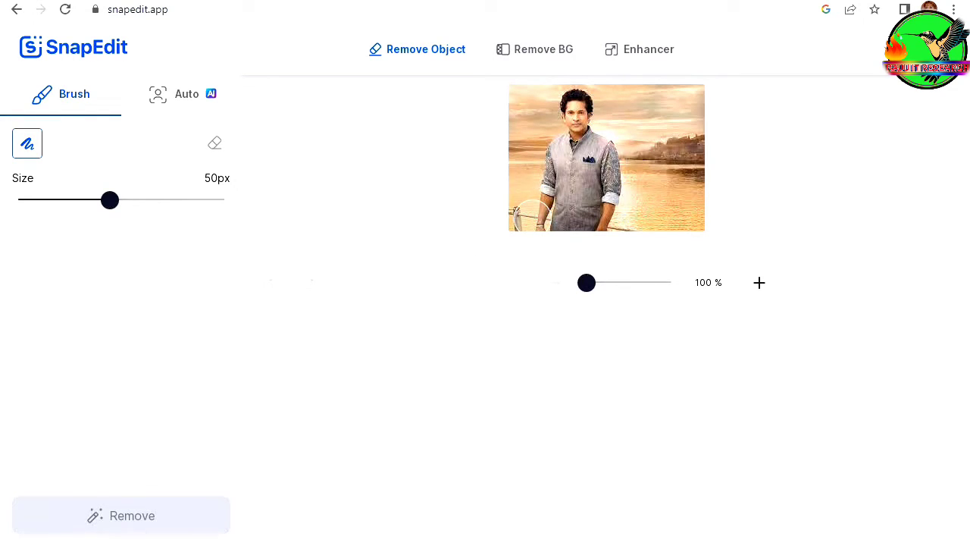
mouse_move(576, 138)
mouse_down()
mouse_move(573, 107)
mouse_move(584, 155)
mouse_move(606, 185)
mouse_move(601, 222)
mouse_move(551, 219)
mouse_move(559, 151)
mouse_move(577, 190)
mouse_move(559, 217)
mouse_move(513, 209)
mouse_move(507, 228)
mouse_up()
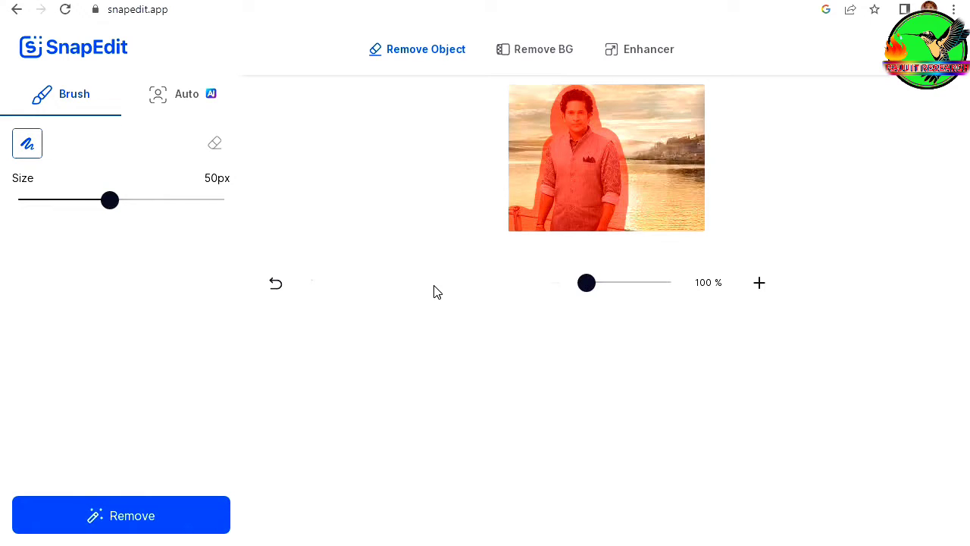
click(92, 521)
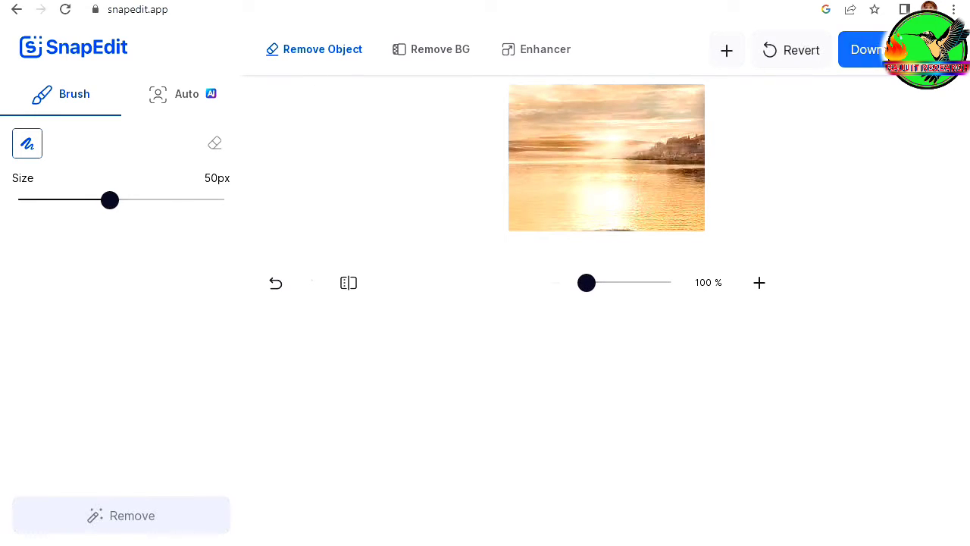
Download the edited sunset picture, view the saved file enlarged and close the viewer
click(871, 50)
click(129, 526)
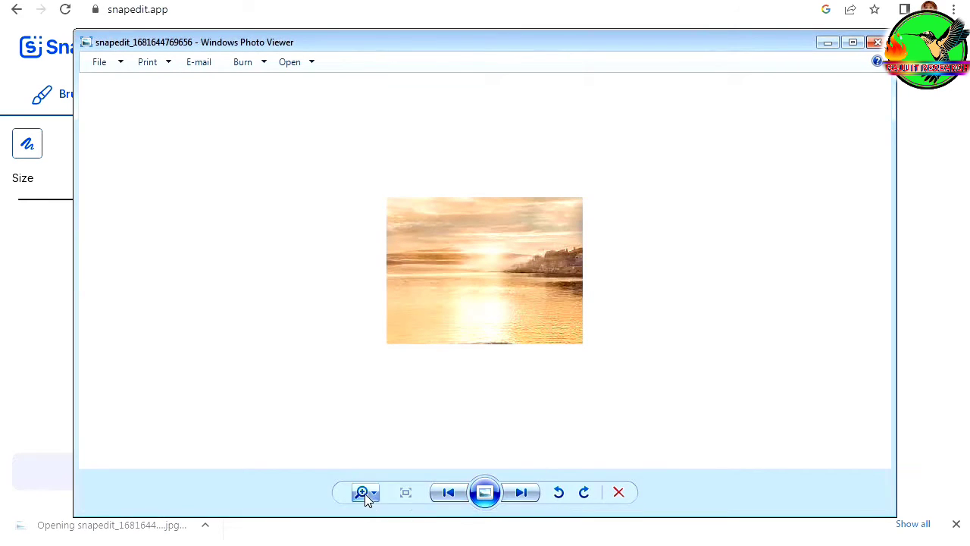
drag(365, 493, 366, 481)
click(863, 118)
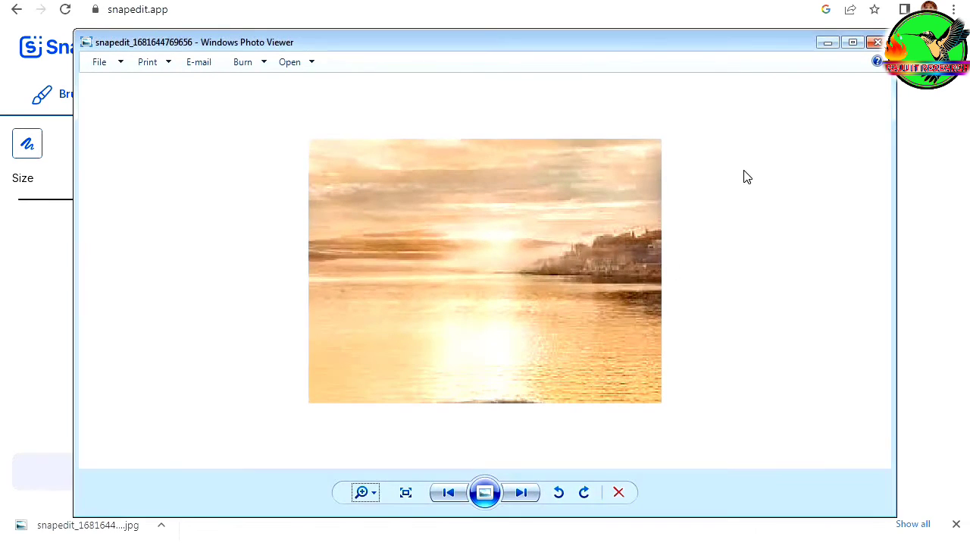
click(878, 43)
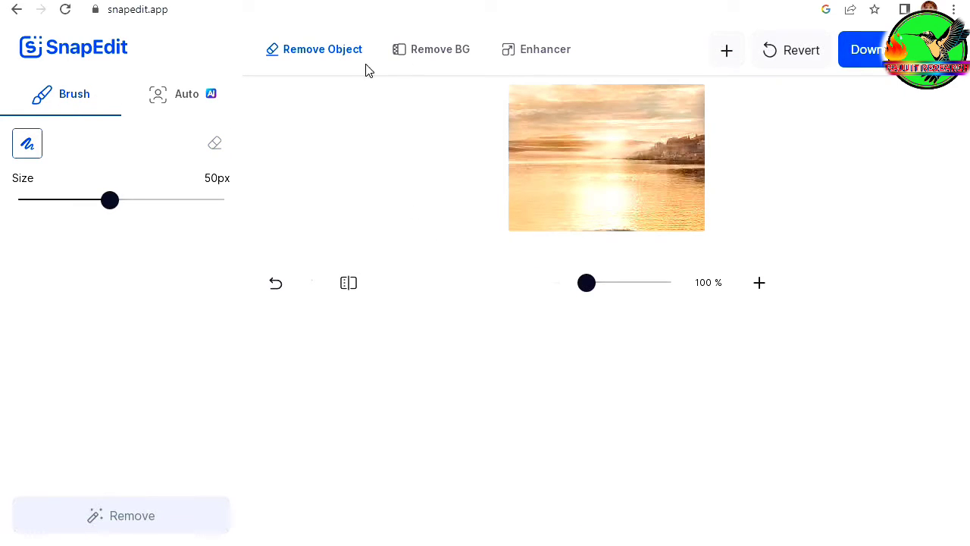
Switch to SnapEdit's background remover and upload the download (1) image from the Desktop
click(428, 55)
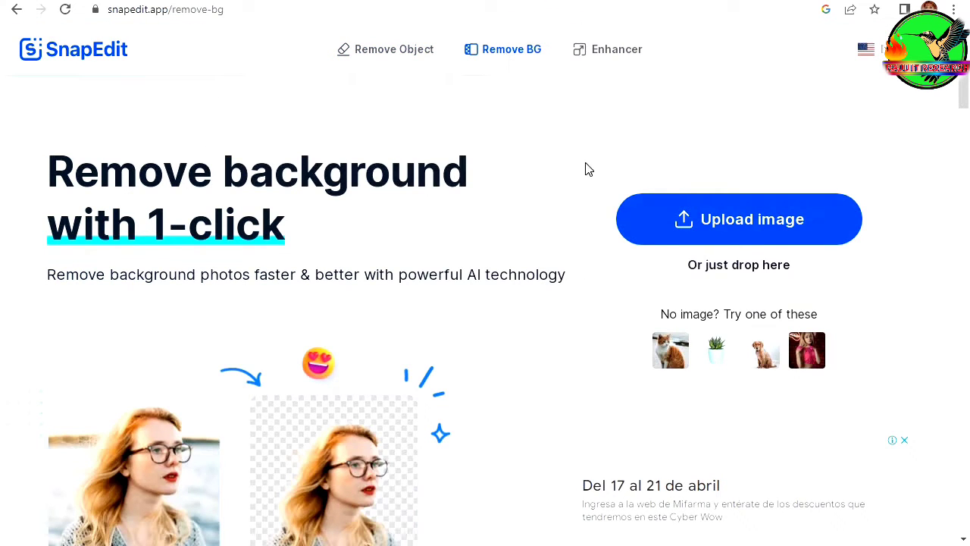
click(688, 220)
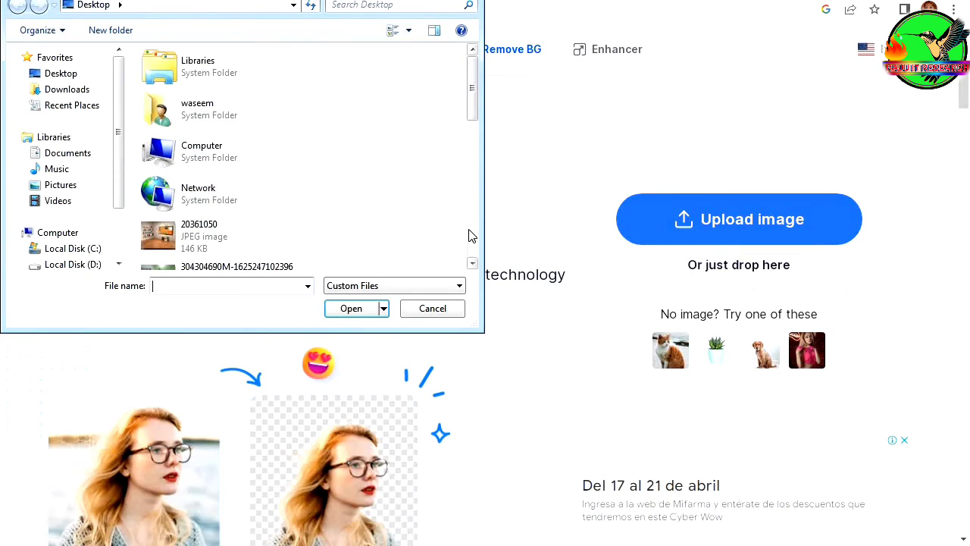
scroll(470, 236, down, 3)
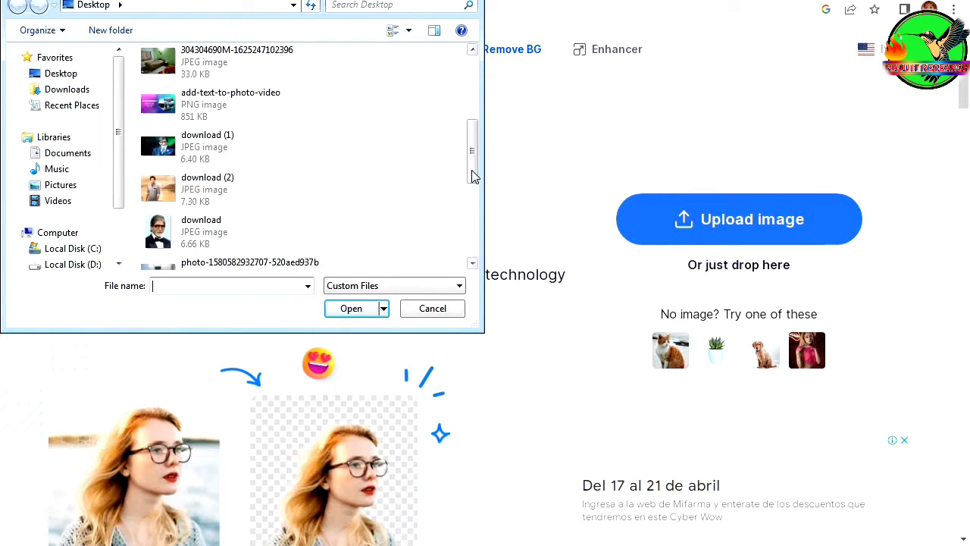
scroll(471, 227, down, 3)
scroll(466, 235, down, 2)
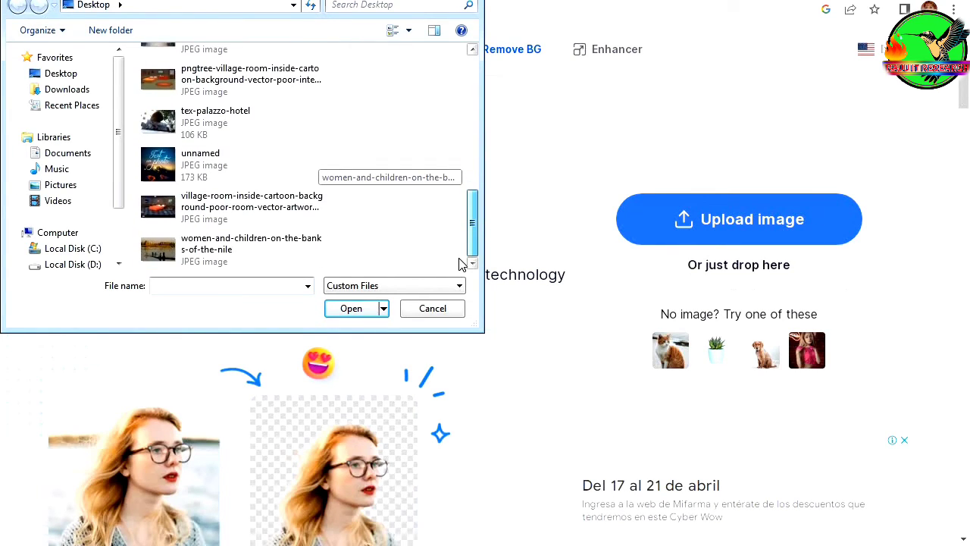
scroll(464, 250, up, 6)
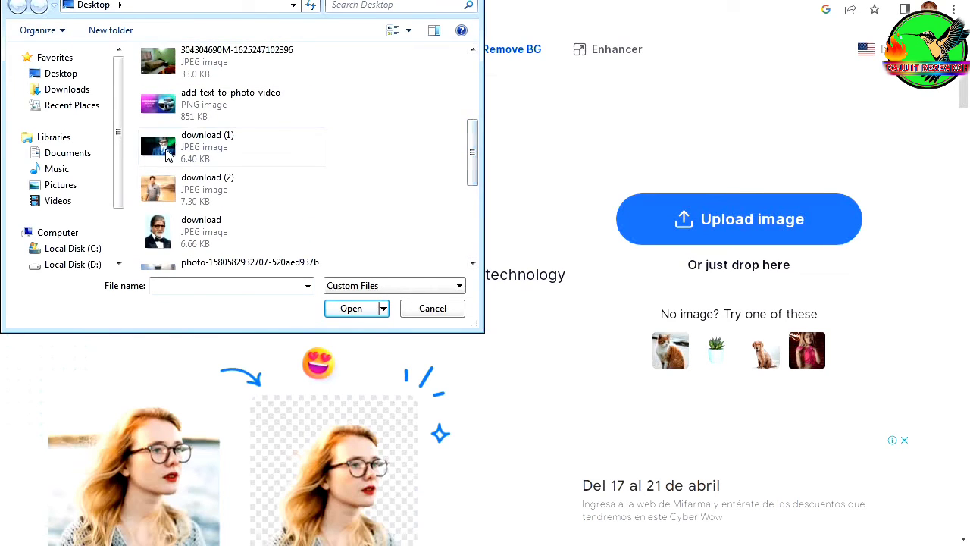
double_click(169, 146)
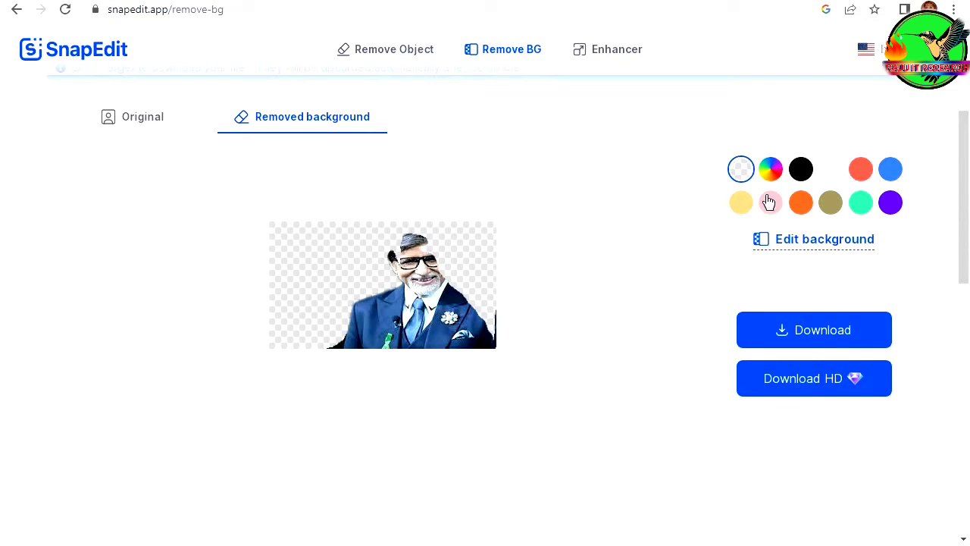
Apply the olive-brown background colour to the cut-out portrait and display the original image for comparison
click(831, 203)
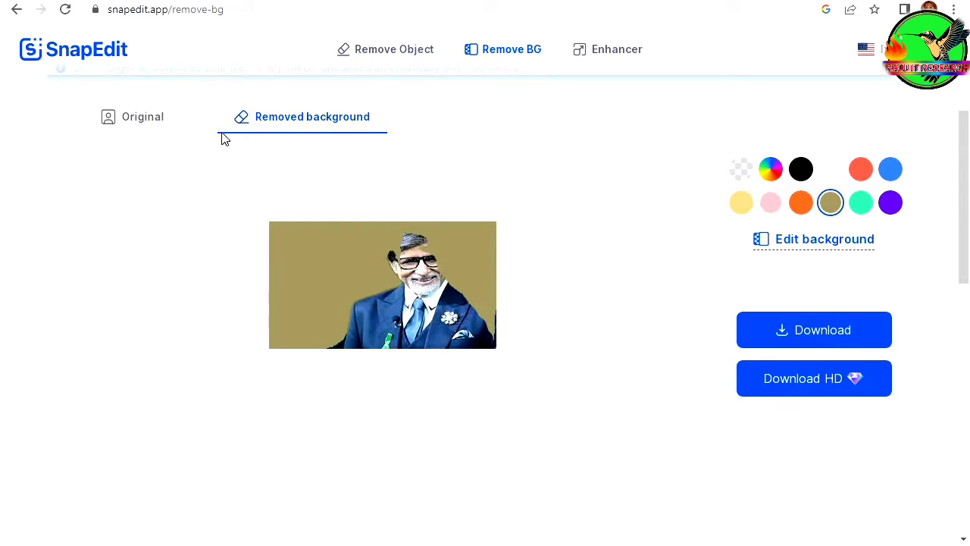
click(156, 120)
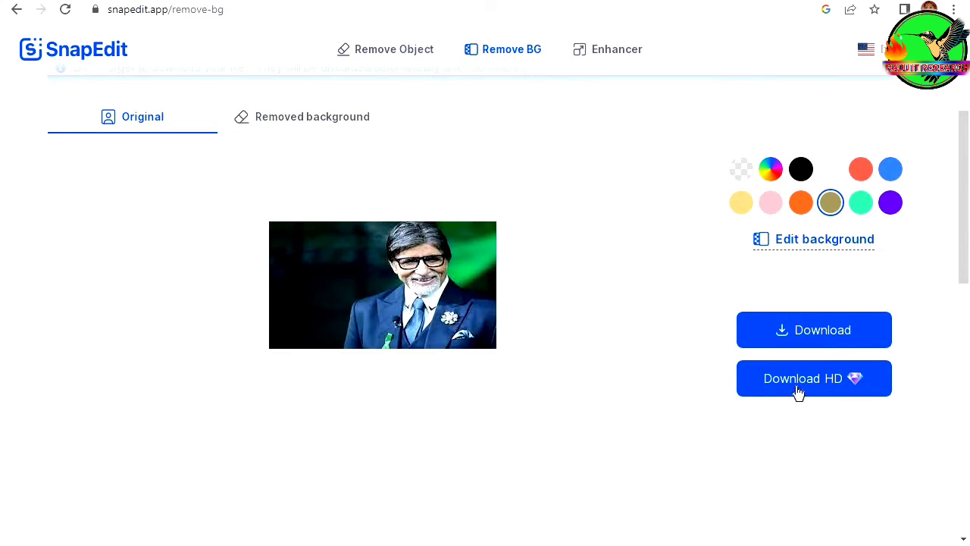
Start a new background removal with the download image from the Desktop and display its original version for comparison
click(17, 11)
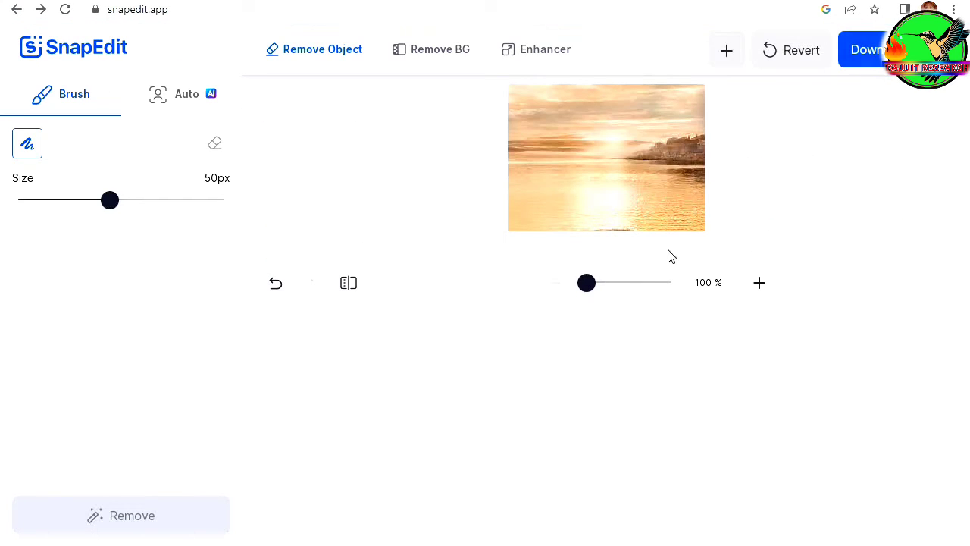
click(409, 49)
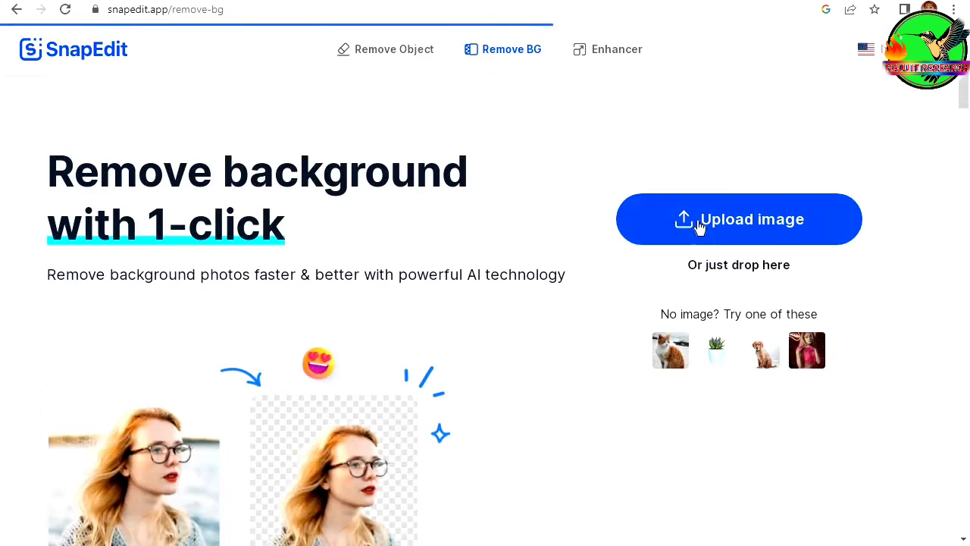
click(704, 215)
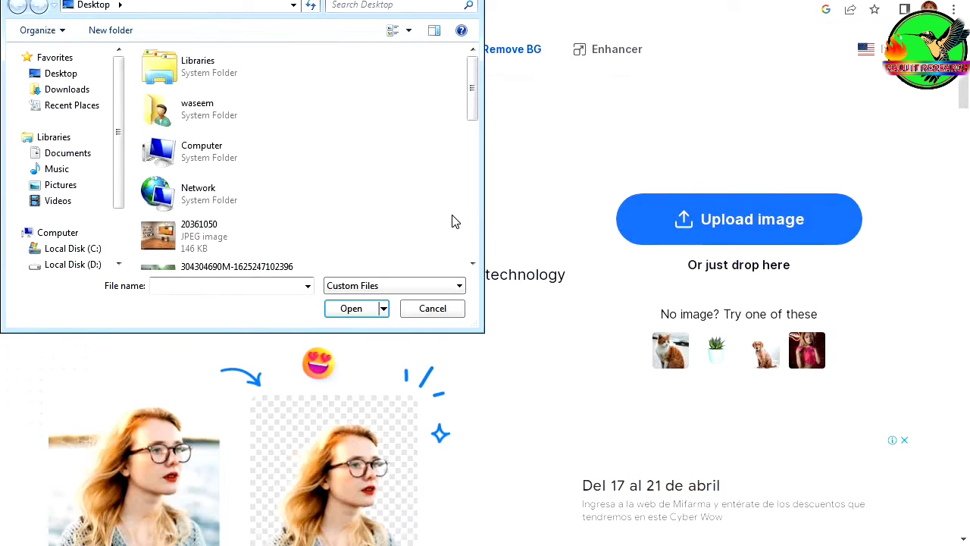
scroll(470, 240, down, 2)
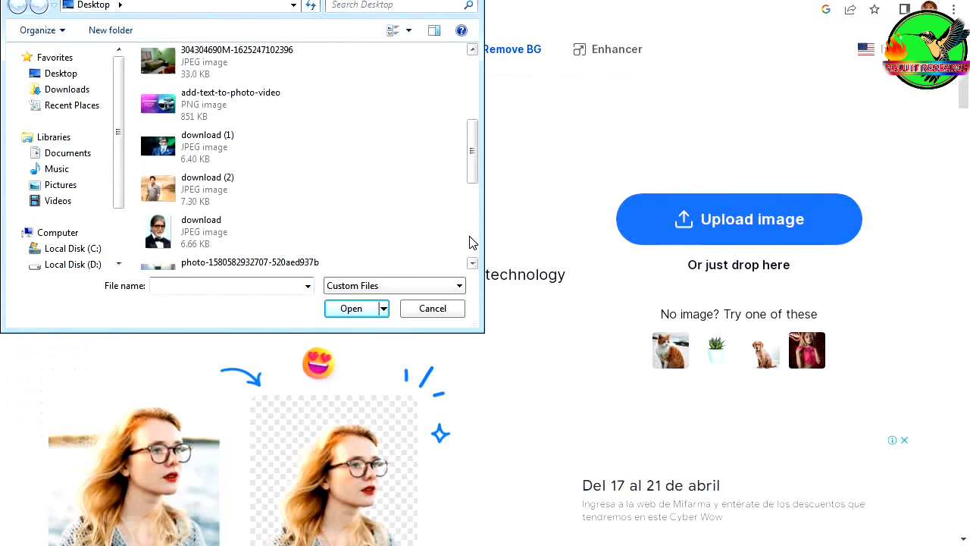
scroll(470, 242, down, 2)
scroll(471, 216, up, 2)
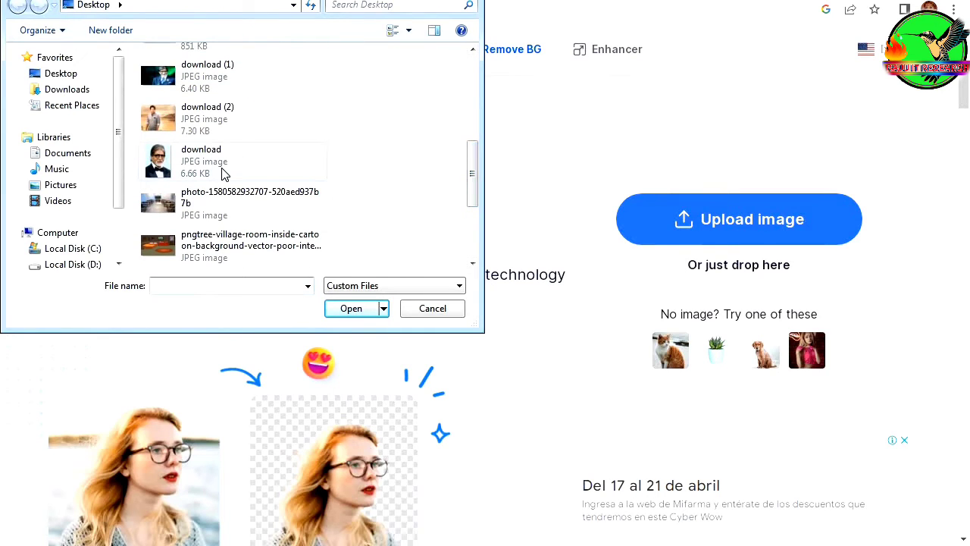
double_click(315, 174)
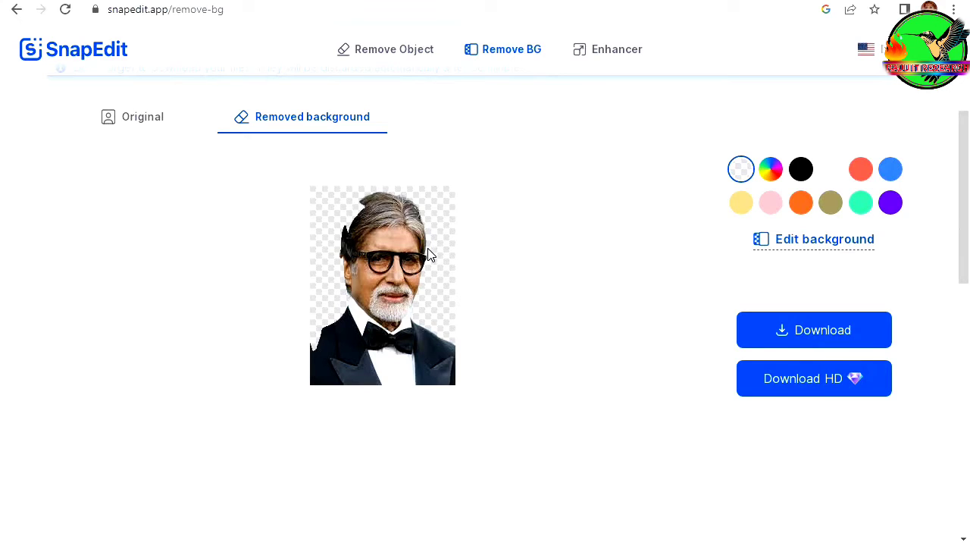
click(146, 121)
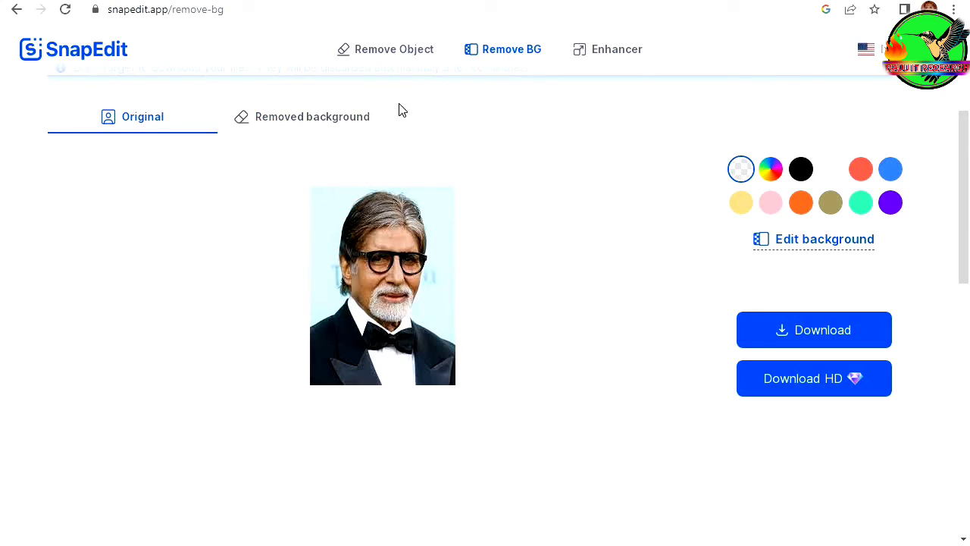
Switch to SnapEdit's Enhancer, upload the download (2) image from the Desktop and slide the before/after divider to reveal the enhanced version
click(613, 53)
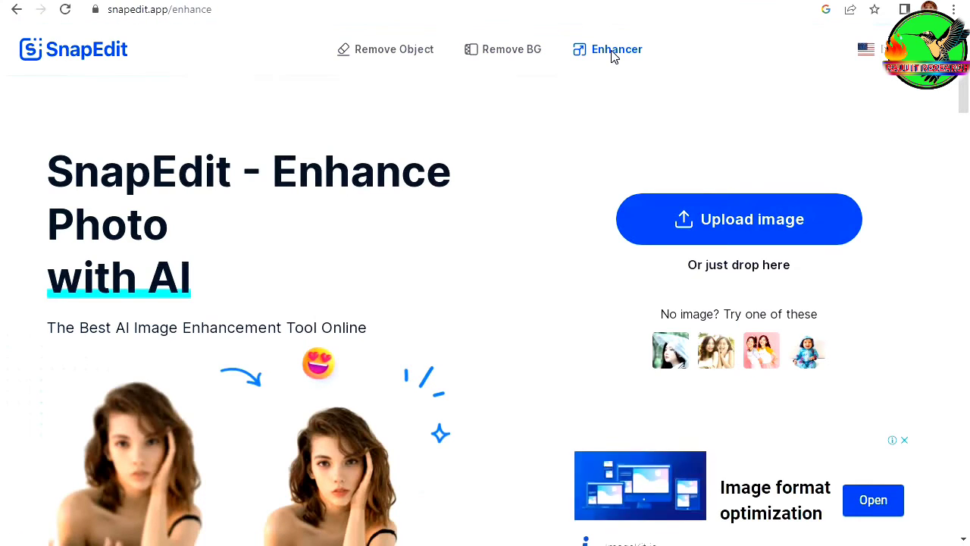
click(694, 233)
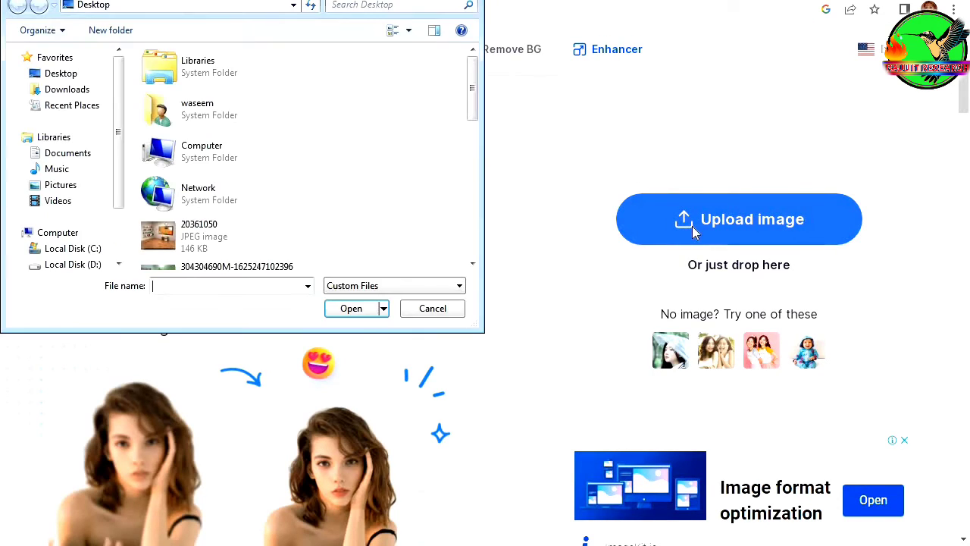
click(471, 223)
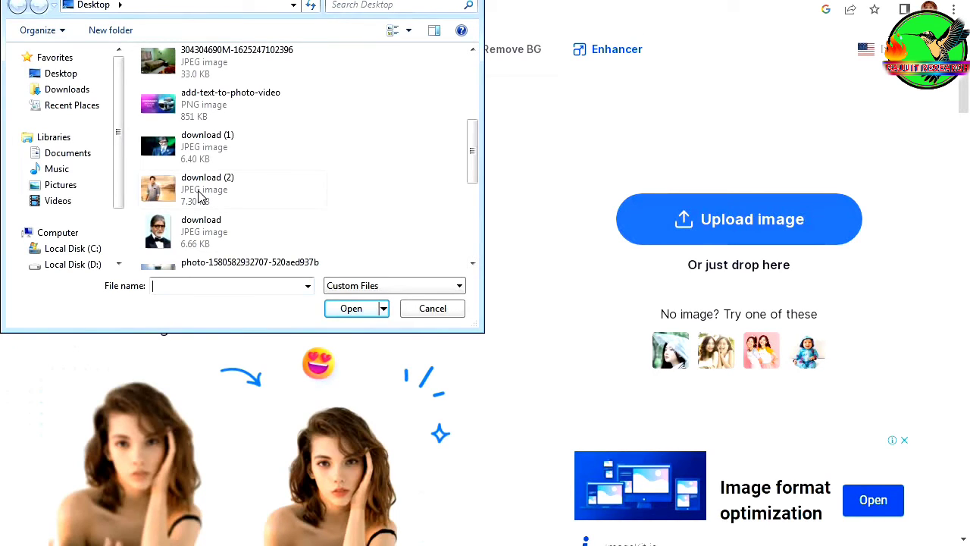
click(201, 196)
click(345, 309)
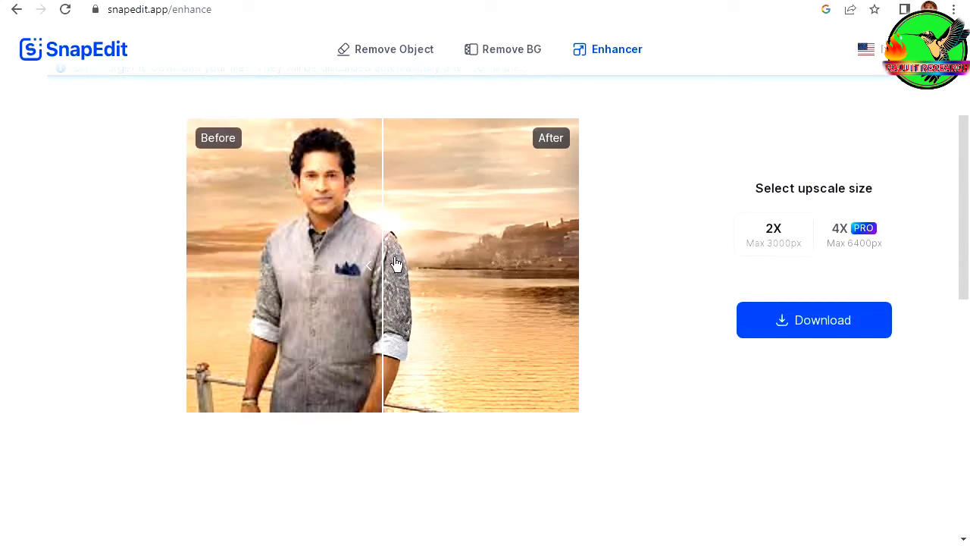
drag(397, 244, 145, 189)
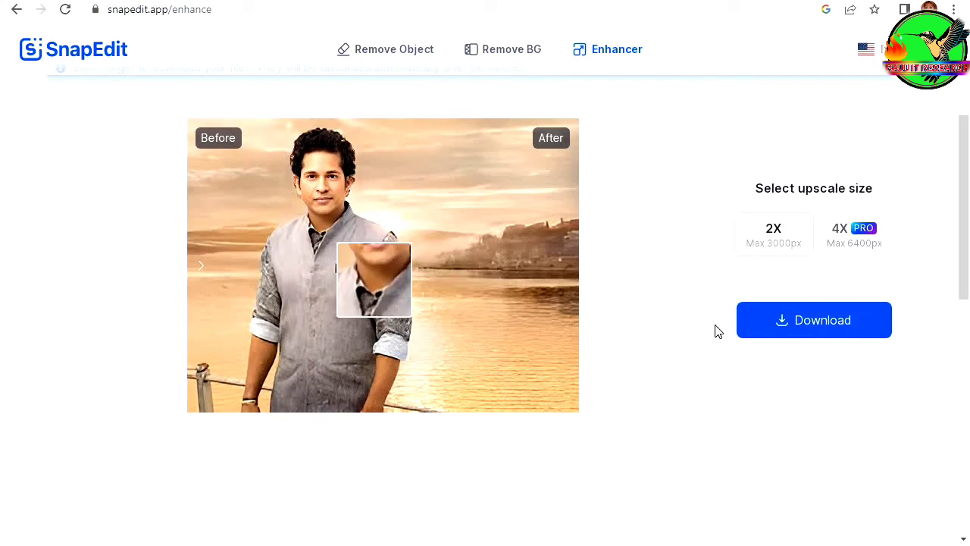
Download the enhanced picture, inspect the saved file enlarged and close the viewer
click(801, 329)
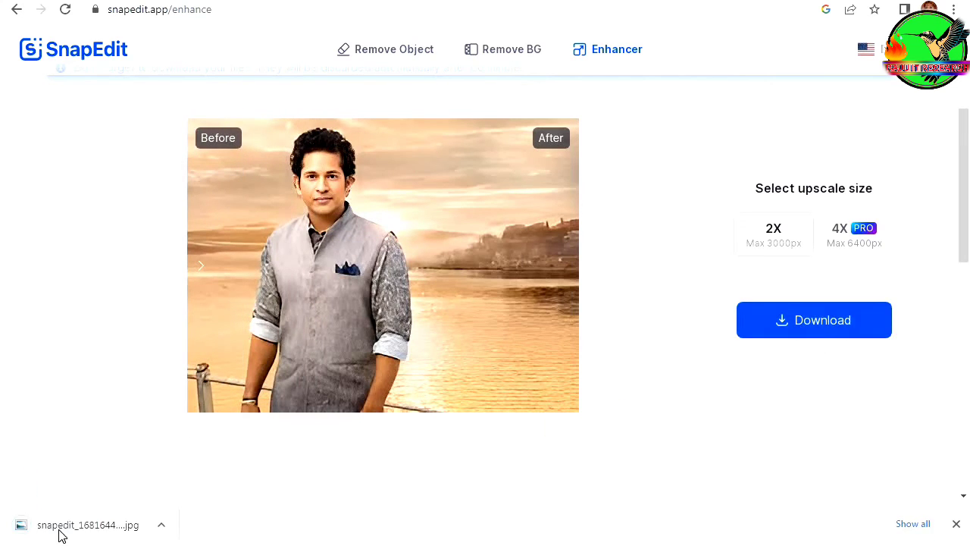
click(60, 530)
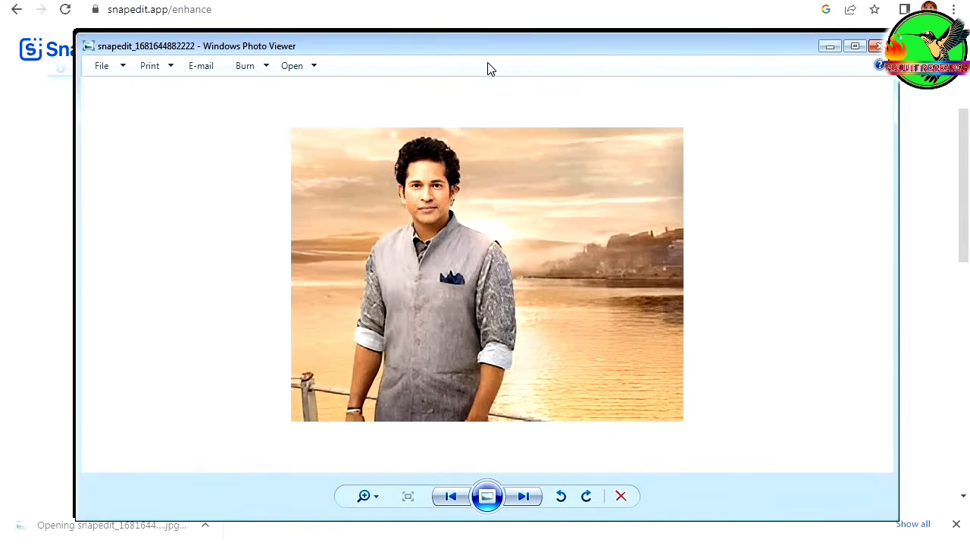
drag(490, 67, 540, 86)
click(413, 522)
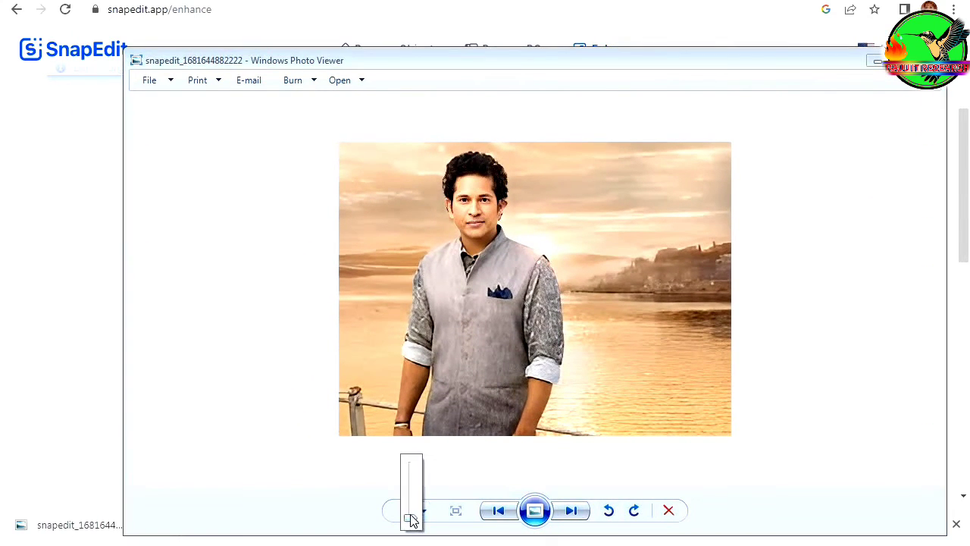
drag(412, 520, 413, 506)
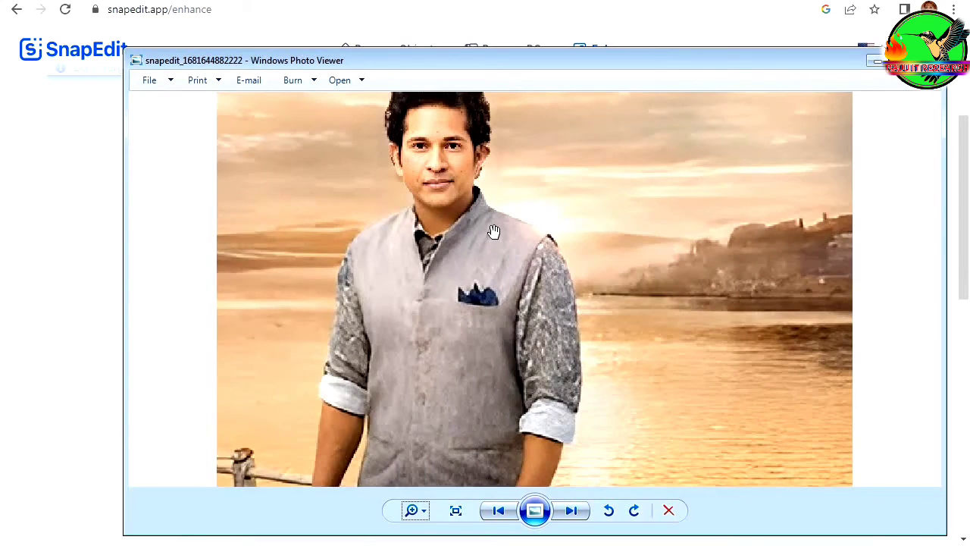
scroll(493, 232, up, 2)
scroll(492, 242, down, 3)
scroll(493, 244, down, 2)
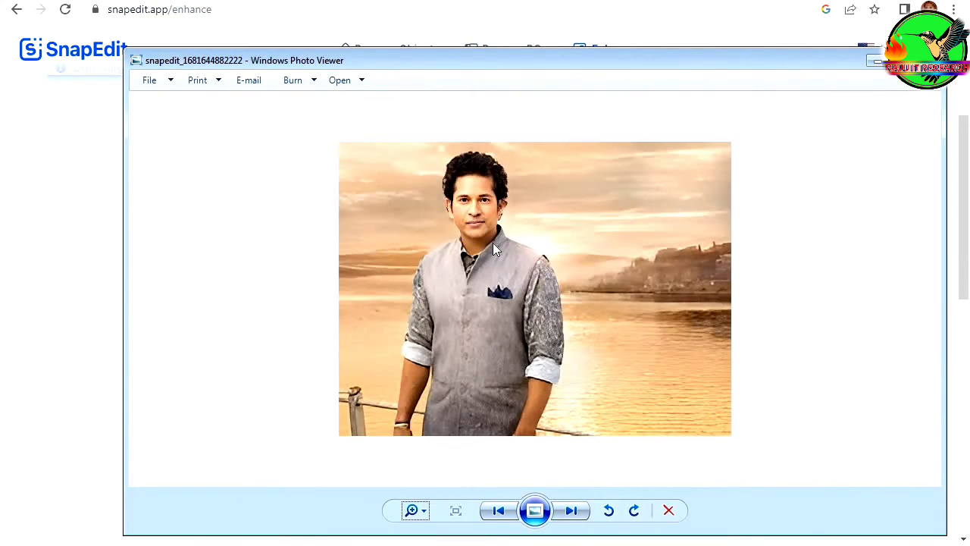
click(929, 60)
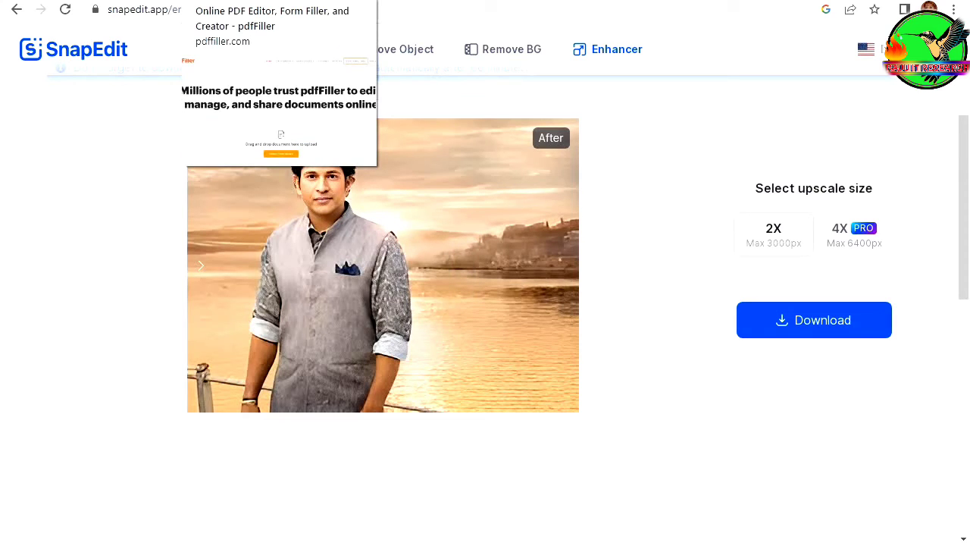
Switch to the pdfFiller website and upload the Hacking_ Beginner to Expert Guide document from the Downloads folder
click(228, 0)
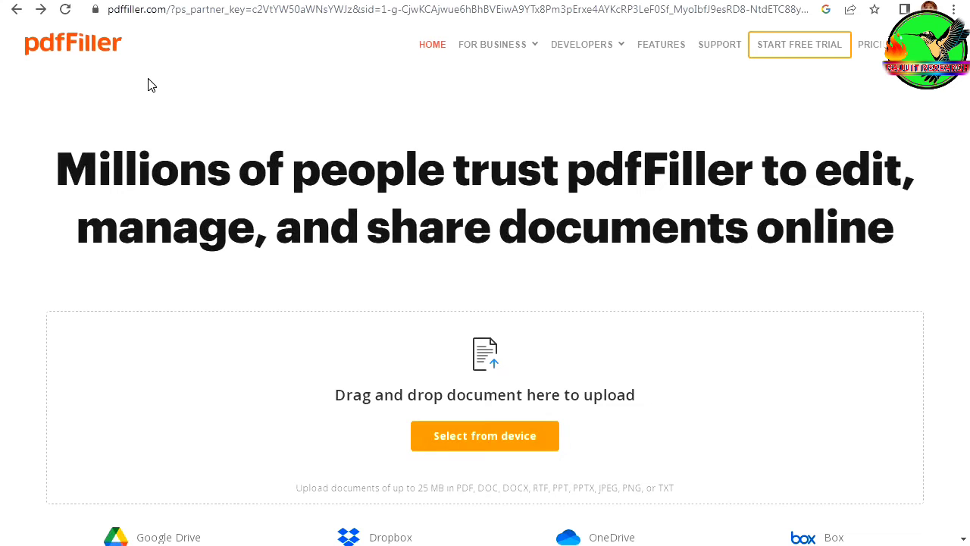
scroll(201, 190, down, 4)
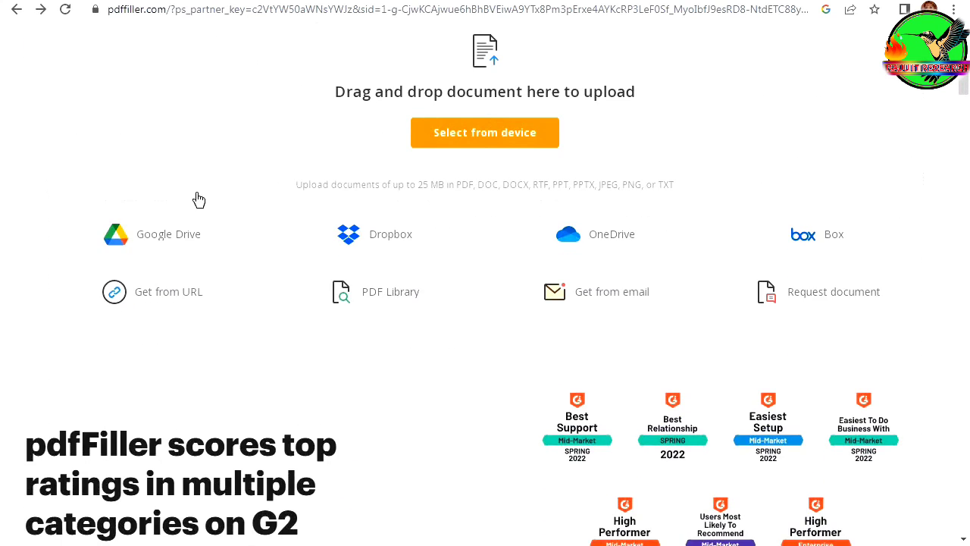
scroll(199, 240, up, 4)
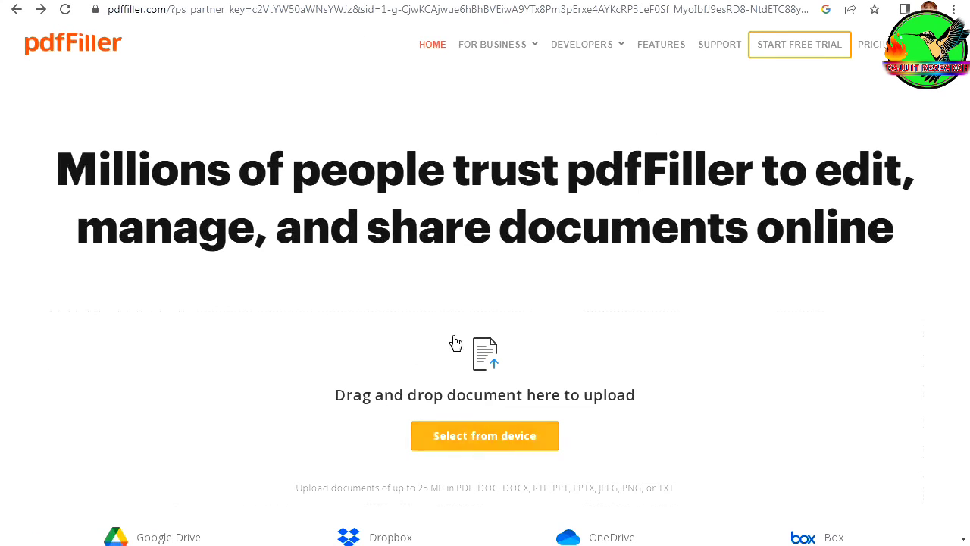
click(489, 438)
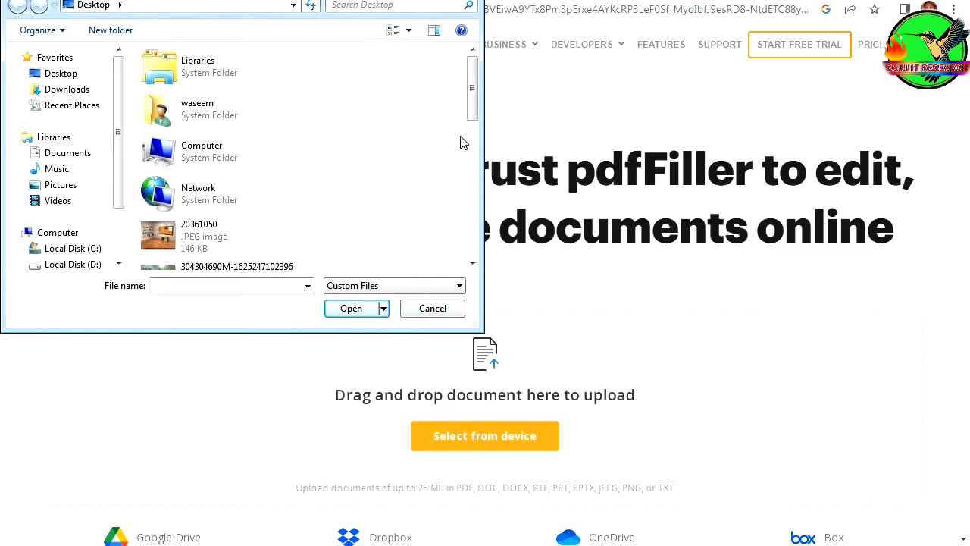
mouse_move(472, 106)
mouse_down()
mouse_move(463, 228)
mouse_move(473, 88)
mouse_up()
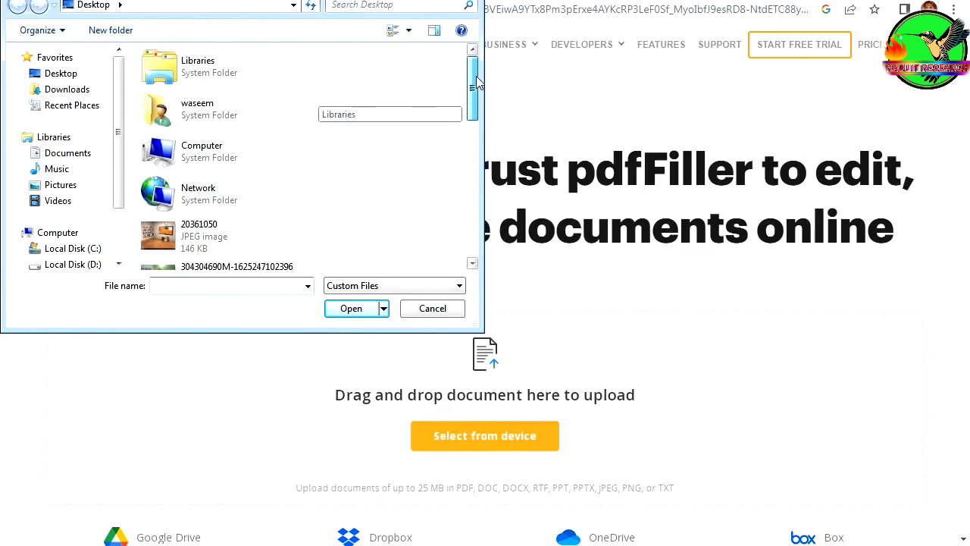
click(75, 90)
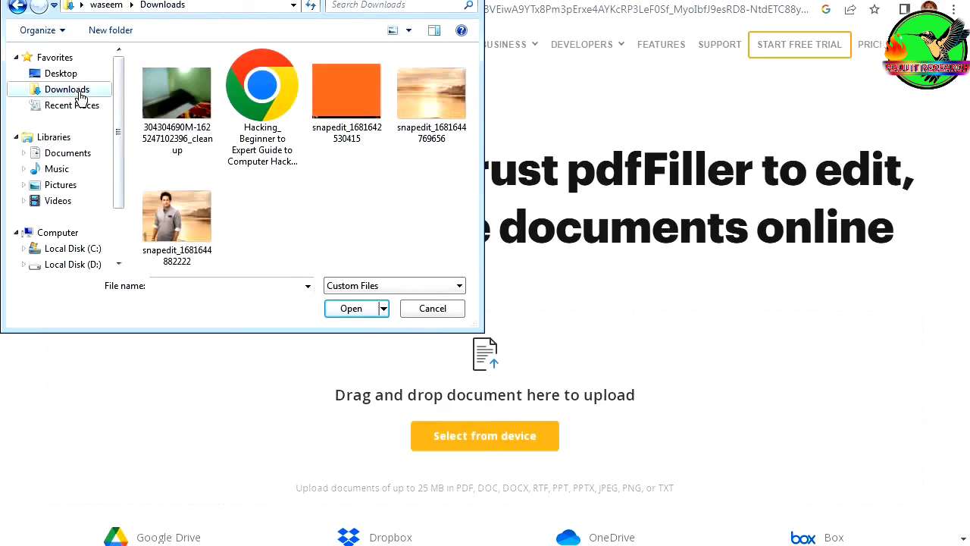
double_click(269, 145)
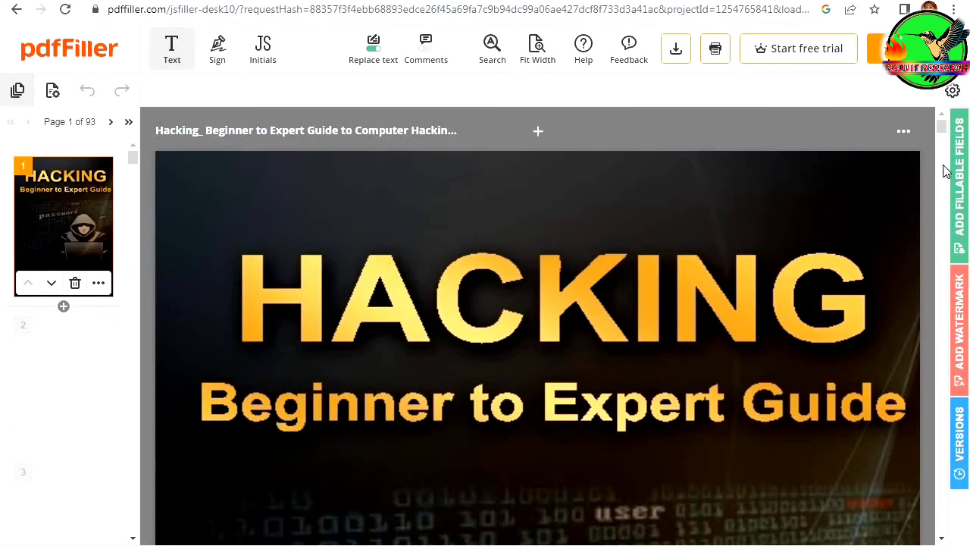
Replace the "Who Hacks?" heading in the document with "RAJU IT RESEARCH"
drag(944, 145, 943, 222)
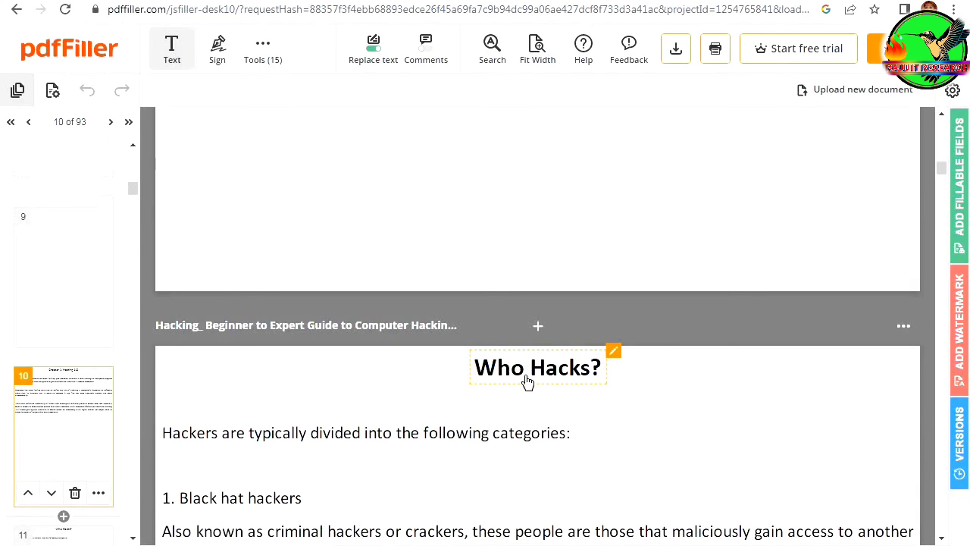
click(603, 376)
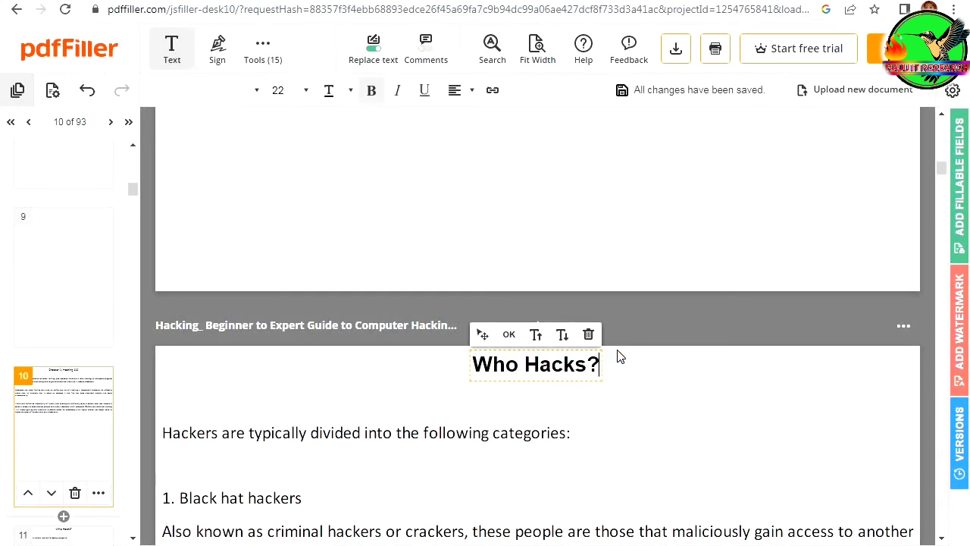
key(BackSpace)
key(BackSpace)
key(BackSpace)
key(BackSpace)
key(BackSpace)
key(BackSpace)
key(BackSpace)
key(BackSpace)
key(BackSpace)
key(BackSpace)
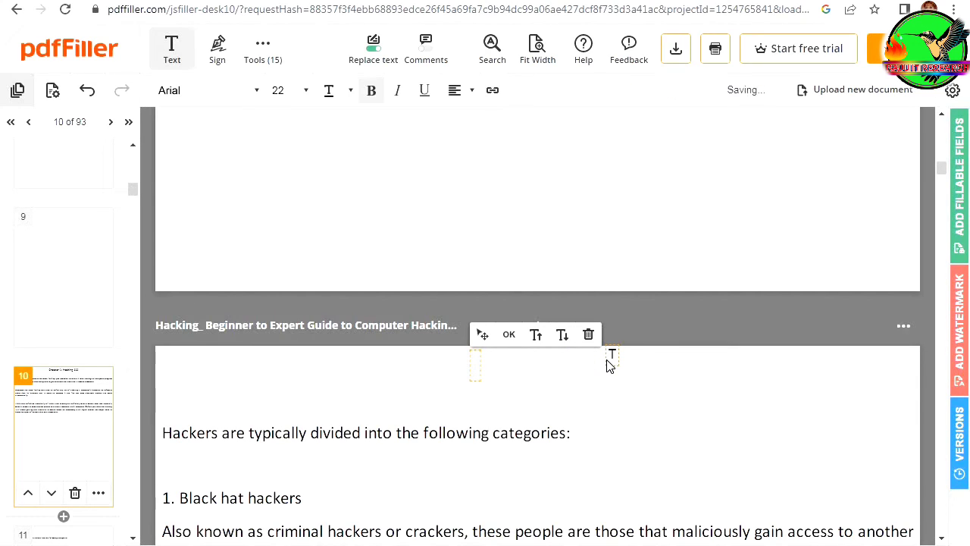
text(RAJU IT R)
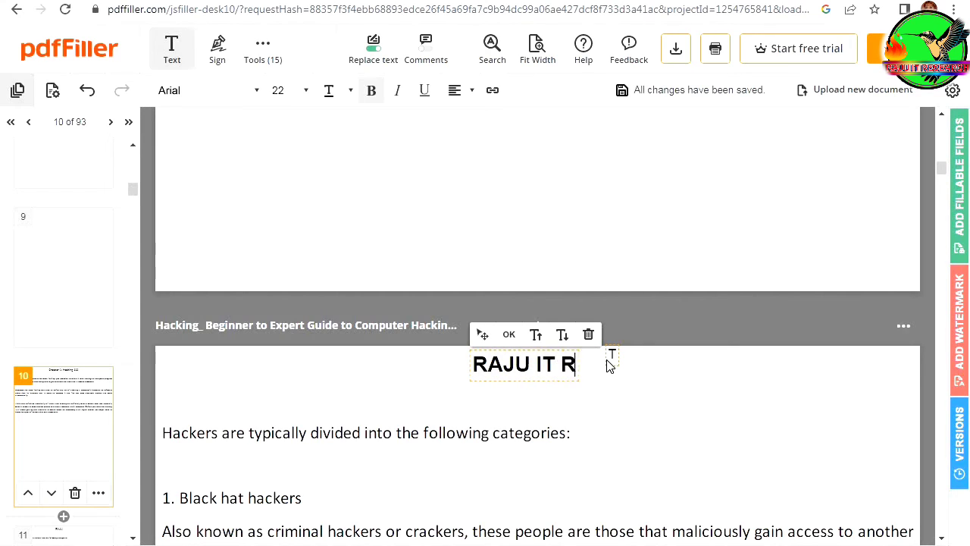
text(ESEARCH)
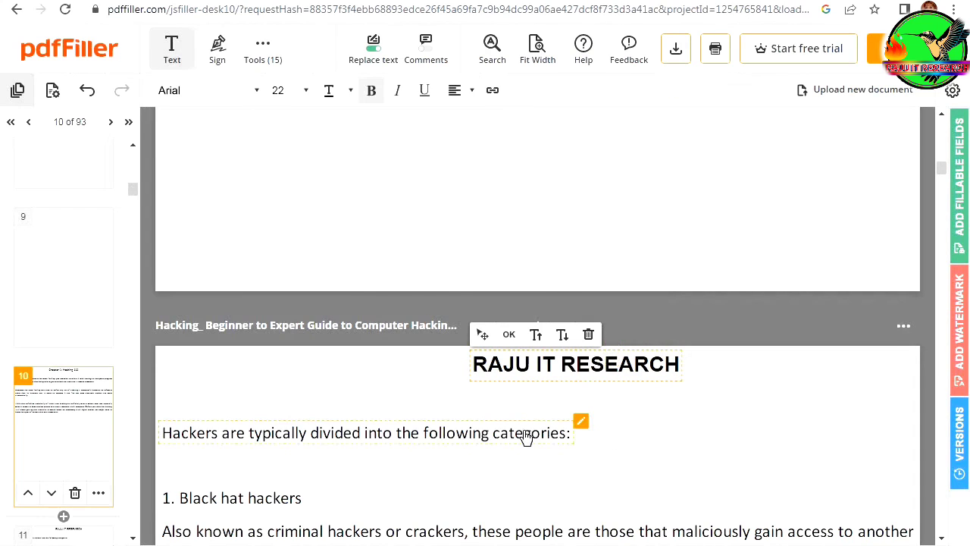
Replace the "1. Black hat hackers" line on page 11 with "this video is very best for you"
click(311, 489)
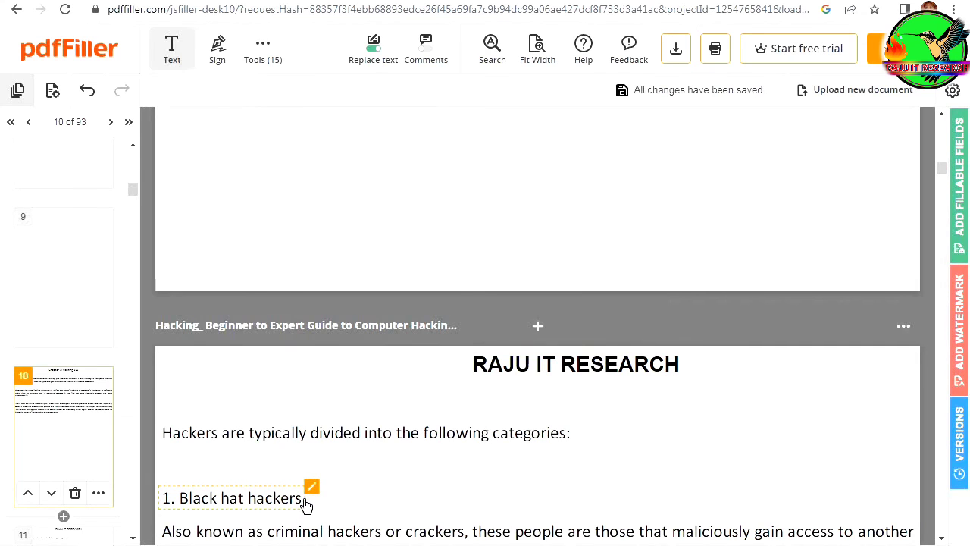
click(302, 502)
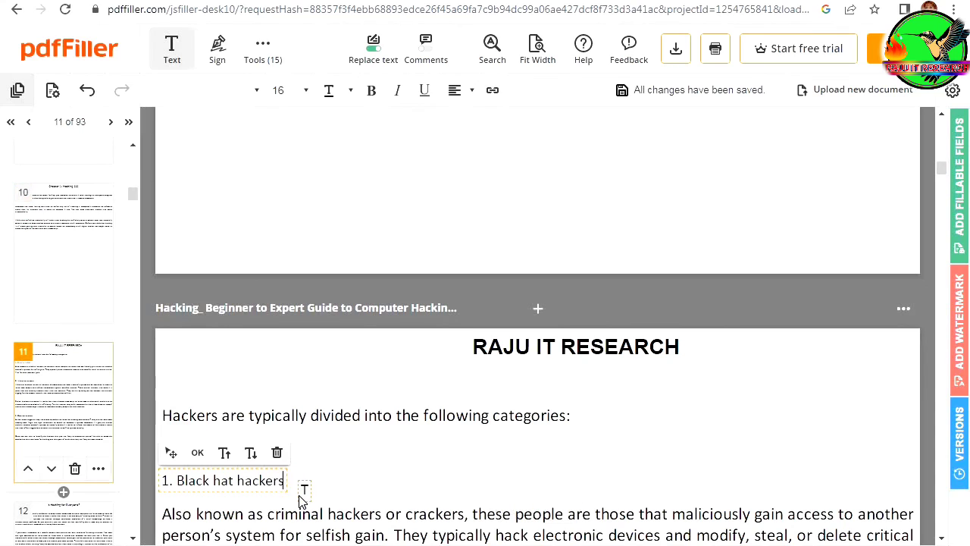
key(BackSpace)
key(BackSpace)
key(BackSpace)
key(BackSpace)
key(ctrl+a)
key(BackSpace)
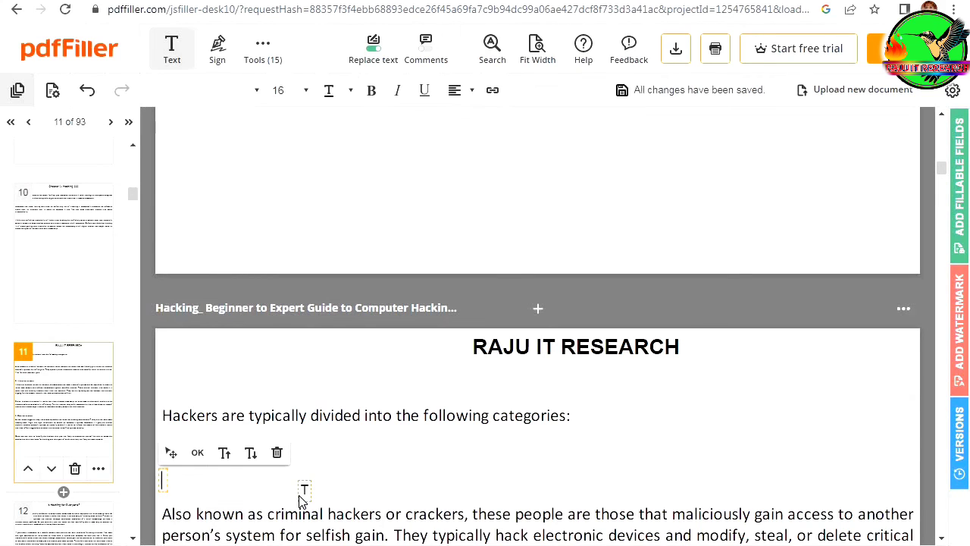
text(this video is very)
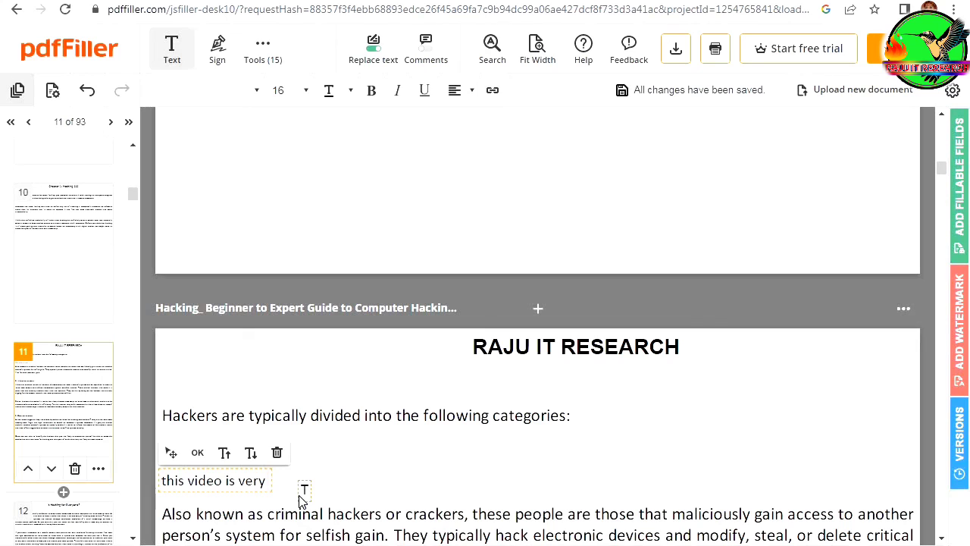
text( best for)
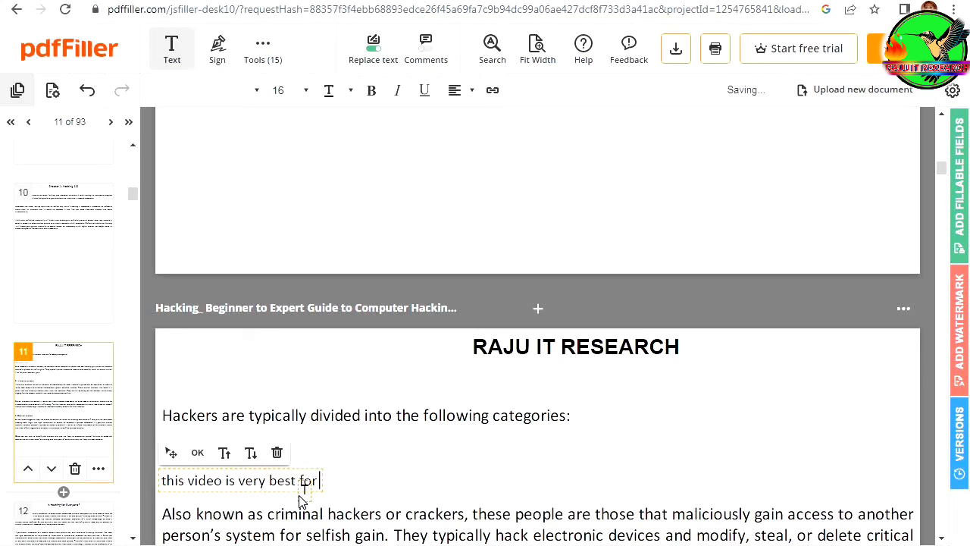
text( your)
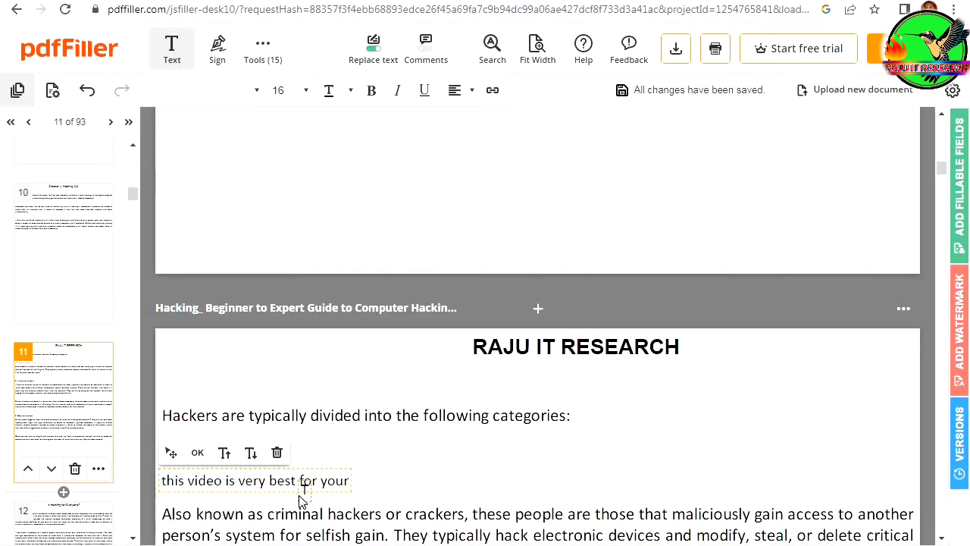
key(BackSpace)
Finish editing the document and review the options for sending it or saving it in another format
scroll(738, 383, down, 2)
scroll(724, 409, down, 8)
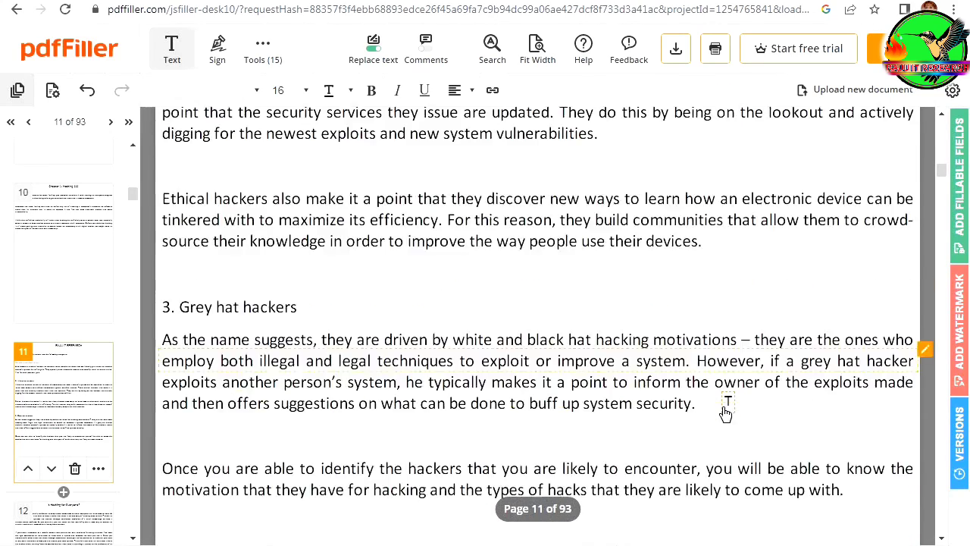
scroll(723, 408, down, 2)
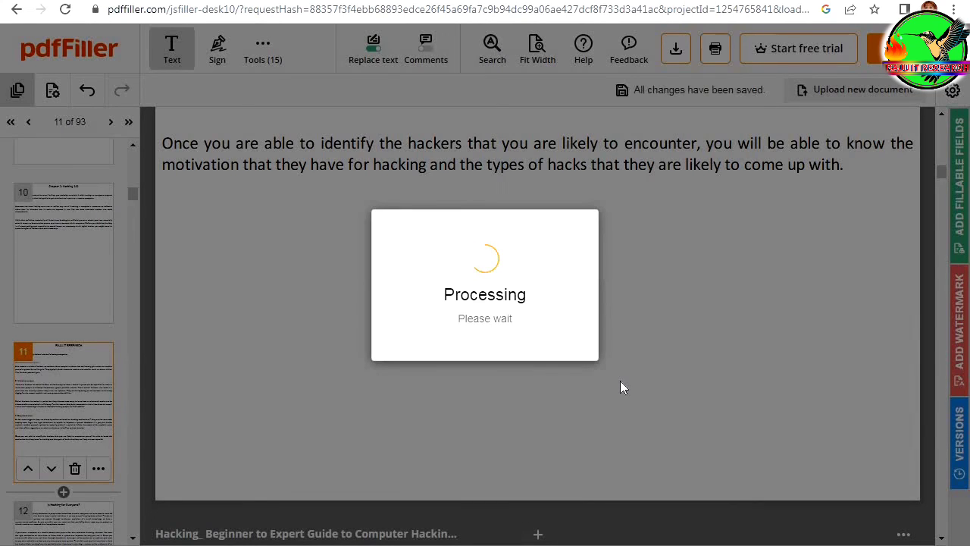
click(677, 50)
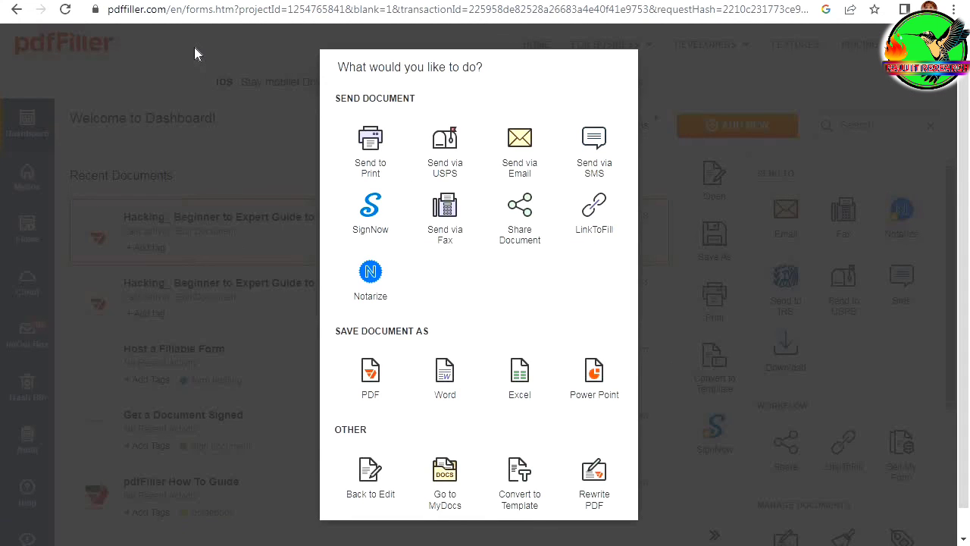
scroll(468, 341, down, 1)
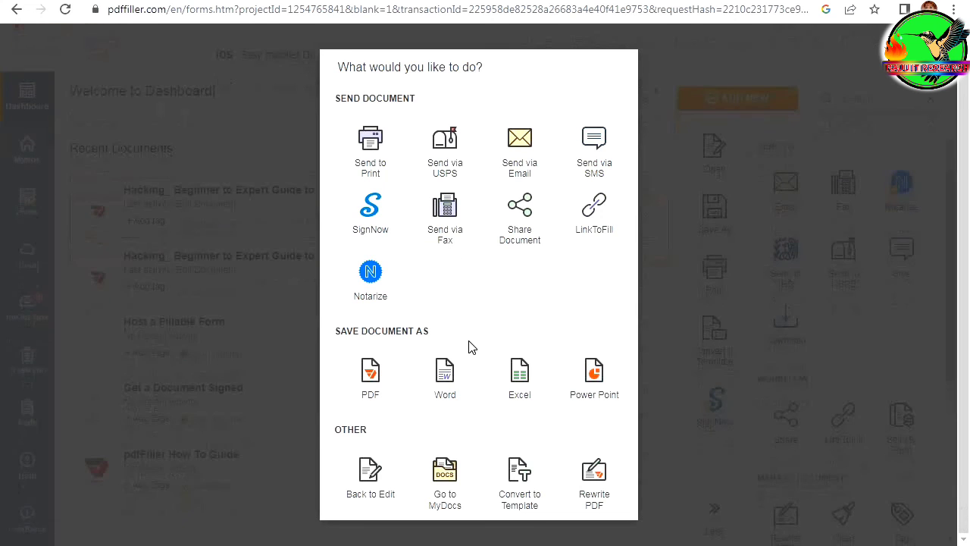
scroll(468, 346, up, 1)
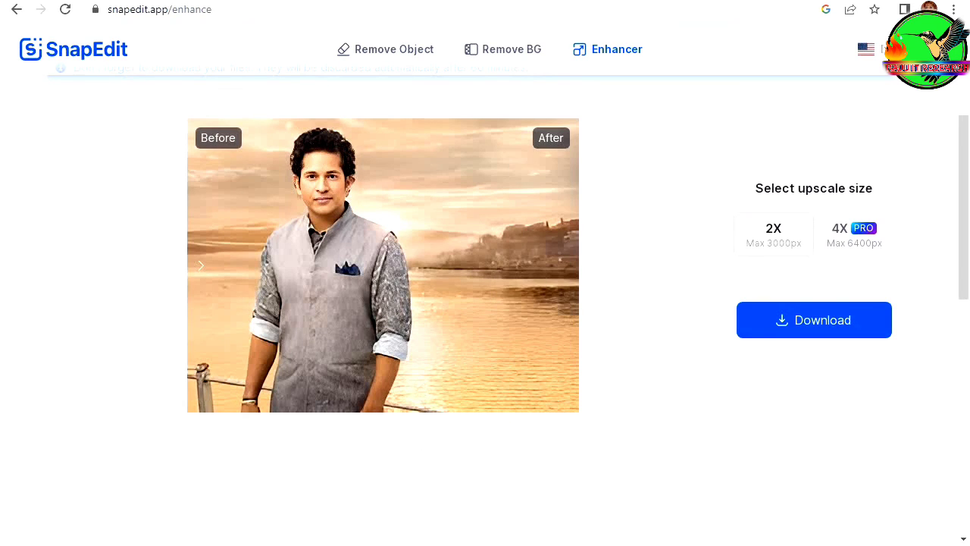
click(539, 321)
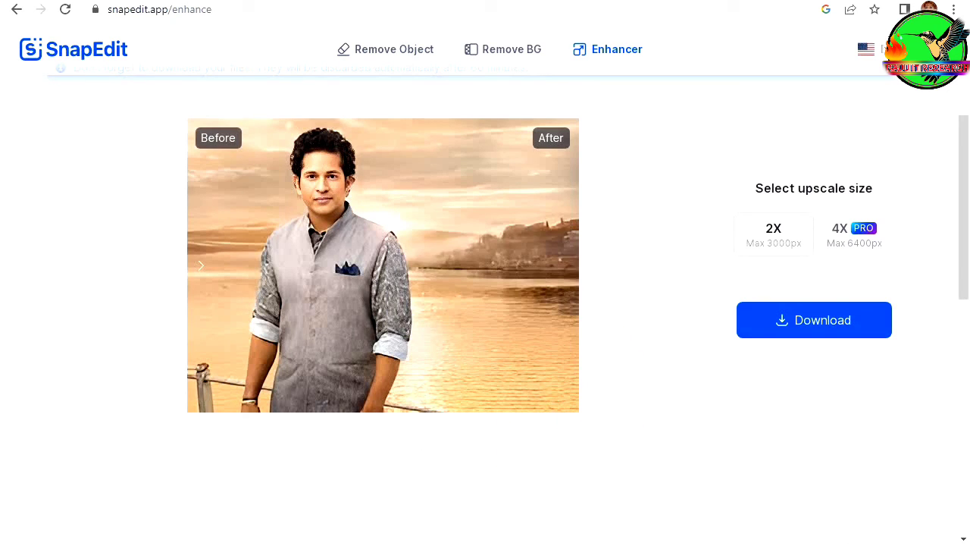